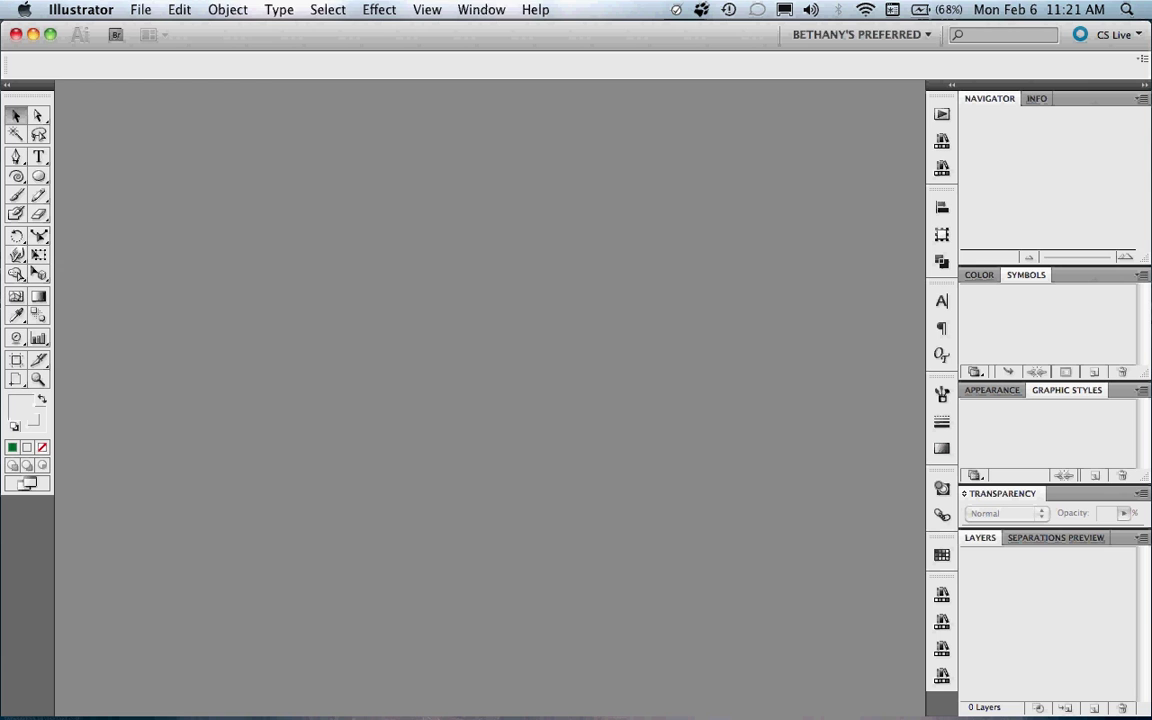
Step: Start a new document and choose the 800 x 600 size preset
click(140, 9)
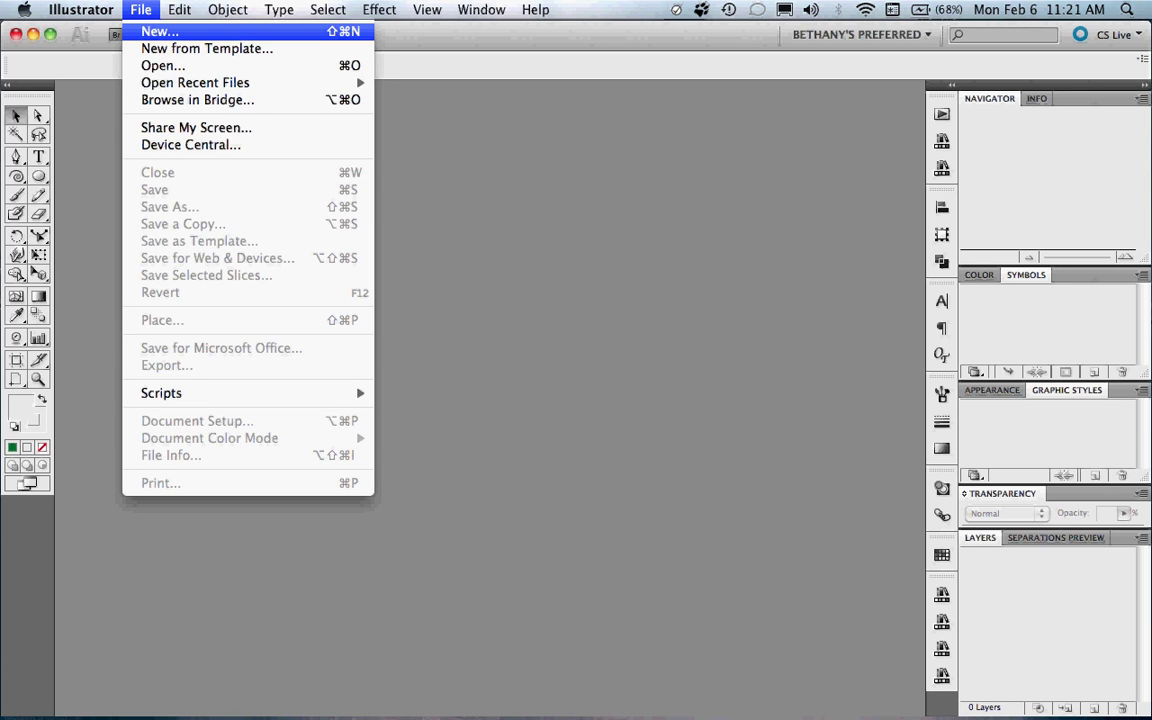
click(160, 31)
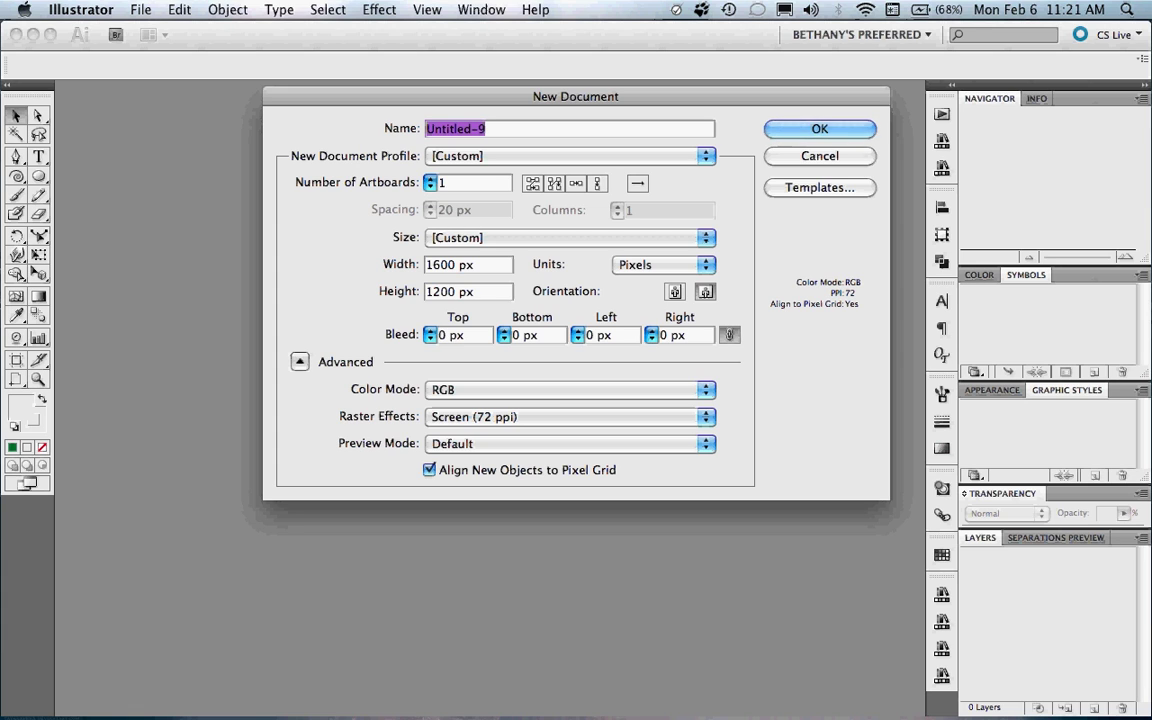
click(560, 237)
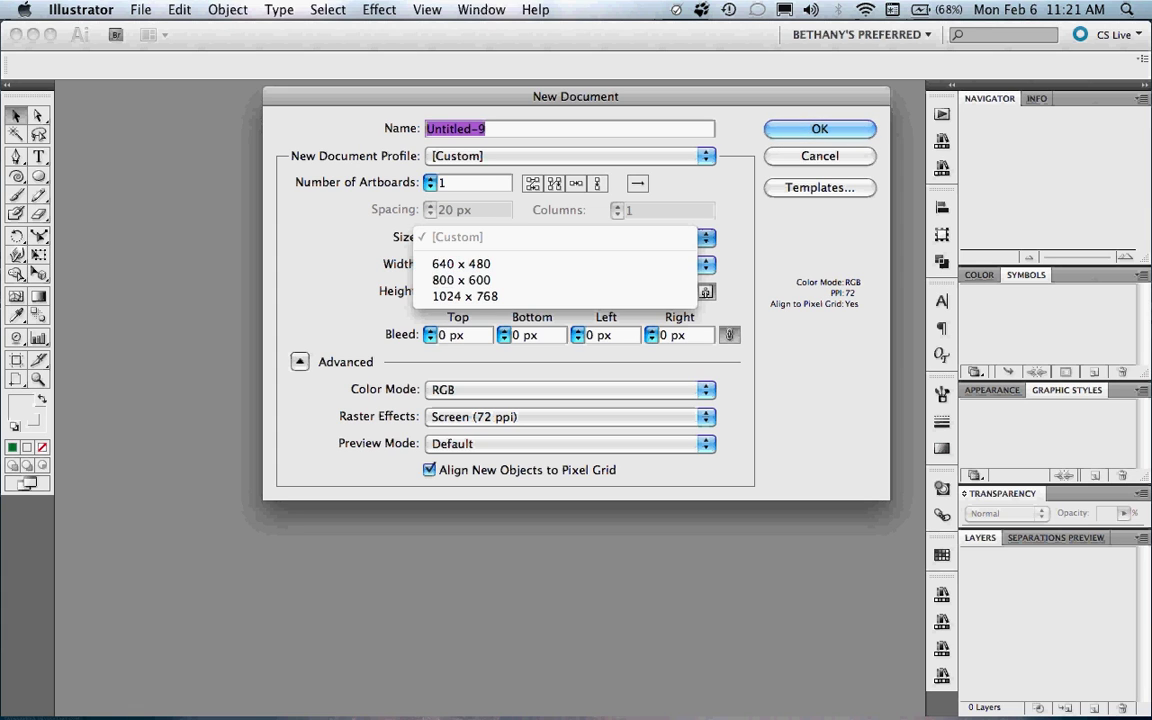
click(461, 280)
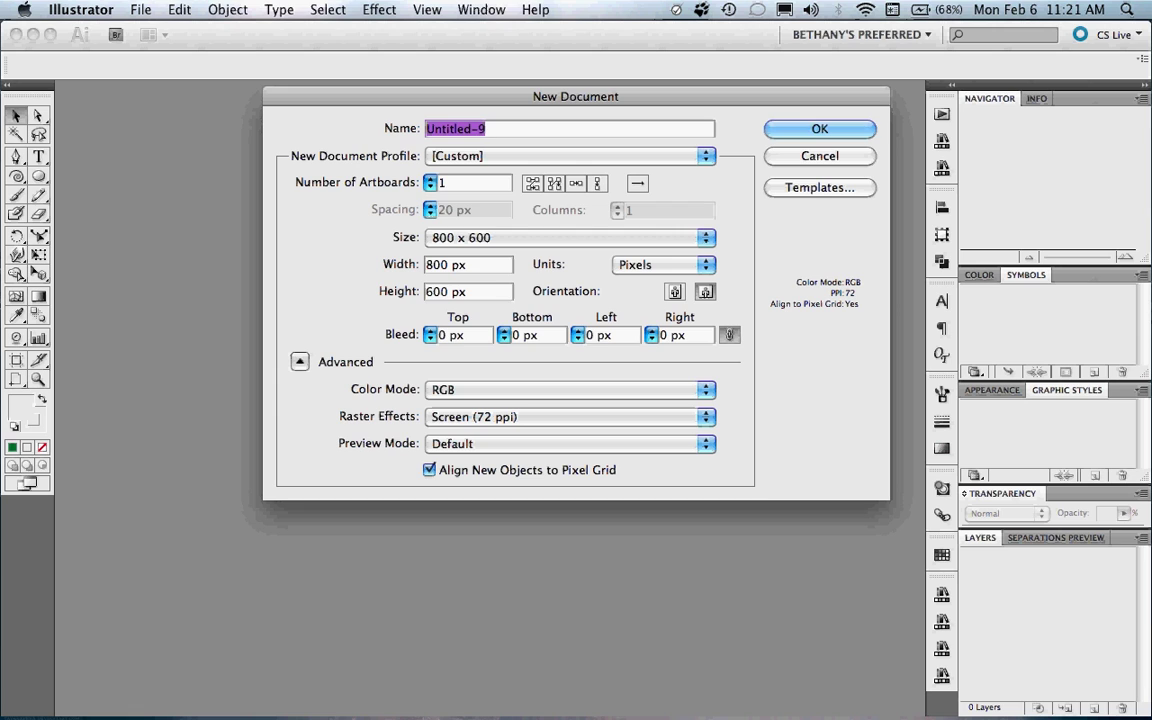
Step: Switch the new document's profile to Web and keep the 800 x 600 size preset
click(570, 156)
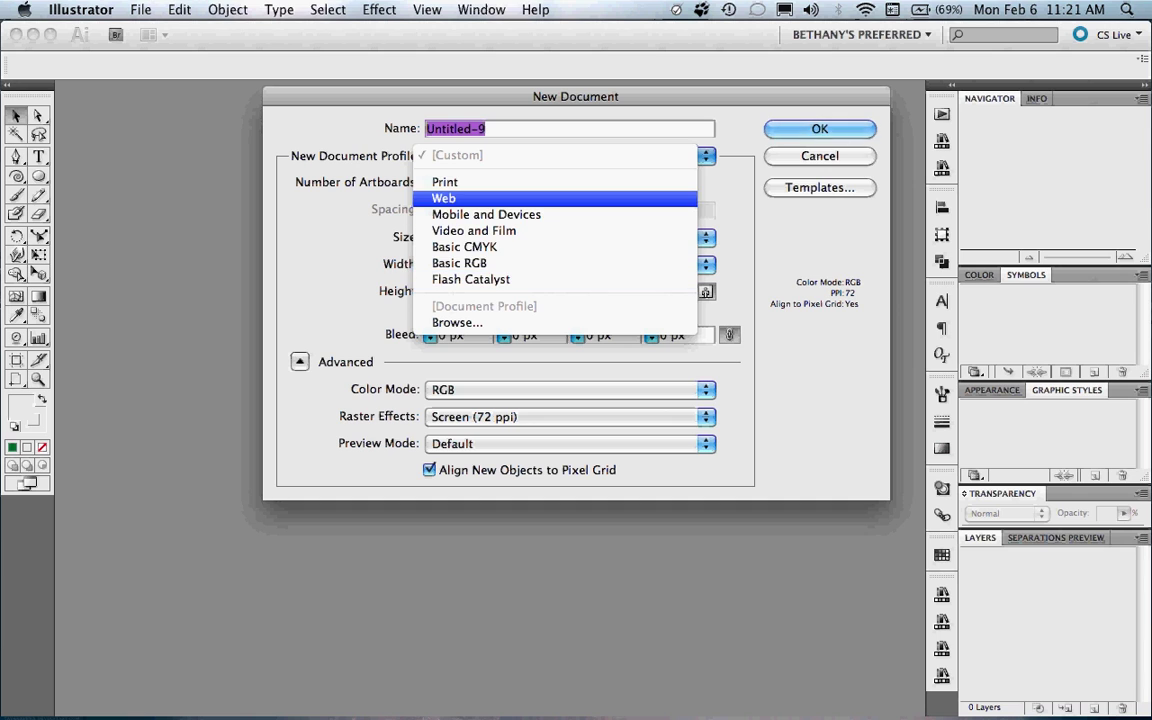
click(444, 198)
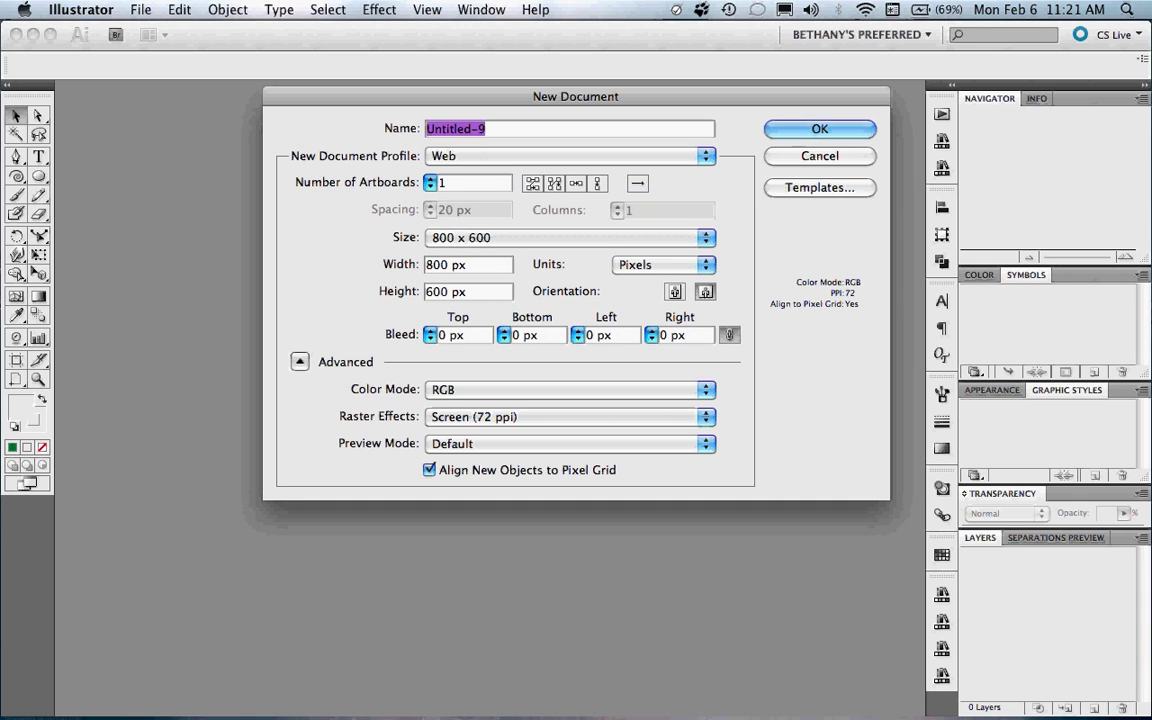
click(565, 237)
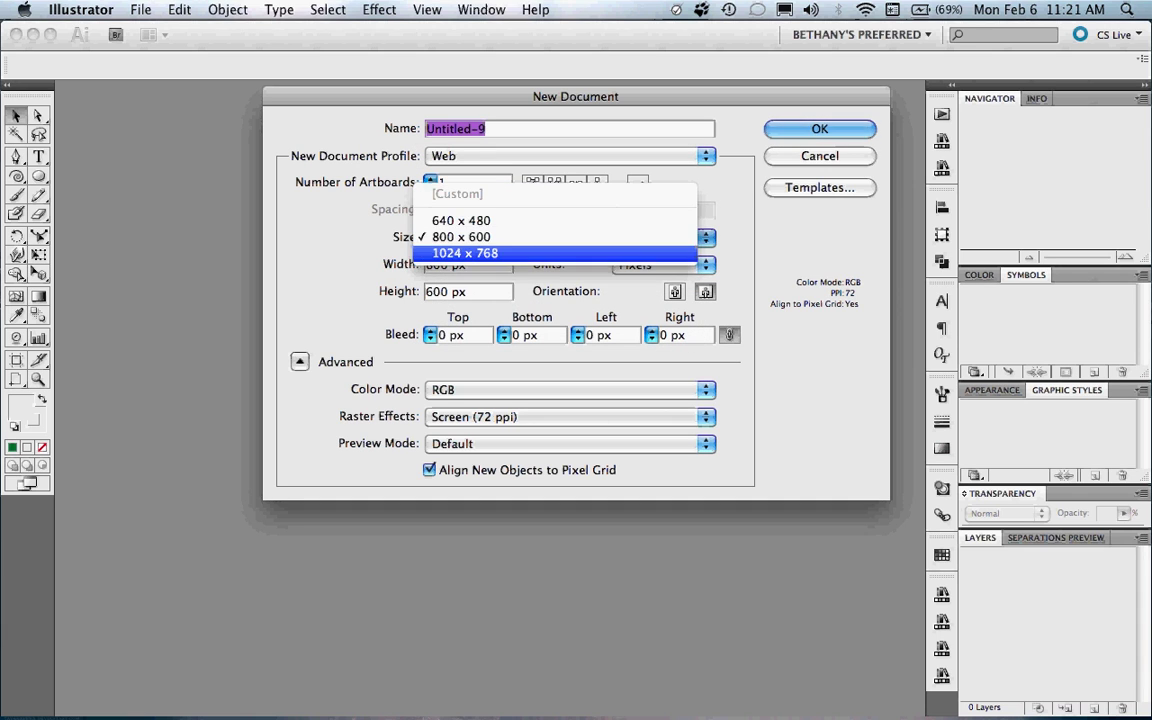
click(461, 237)
Step: Set the new document's profile to Print with the Letter page size
click(565, 156)
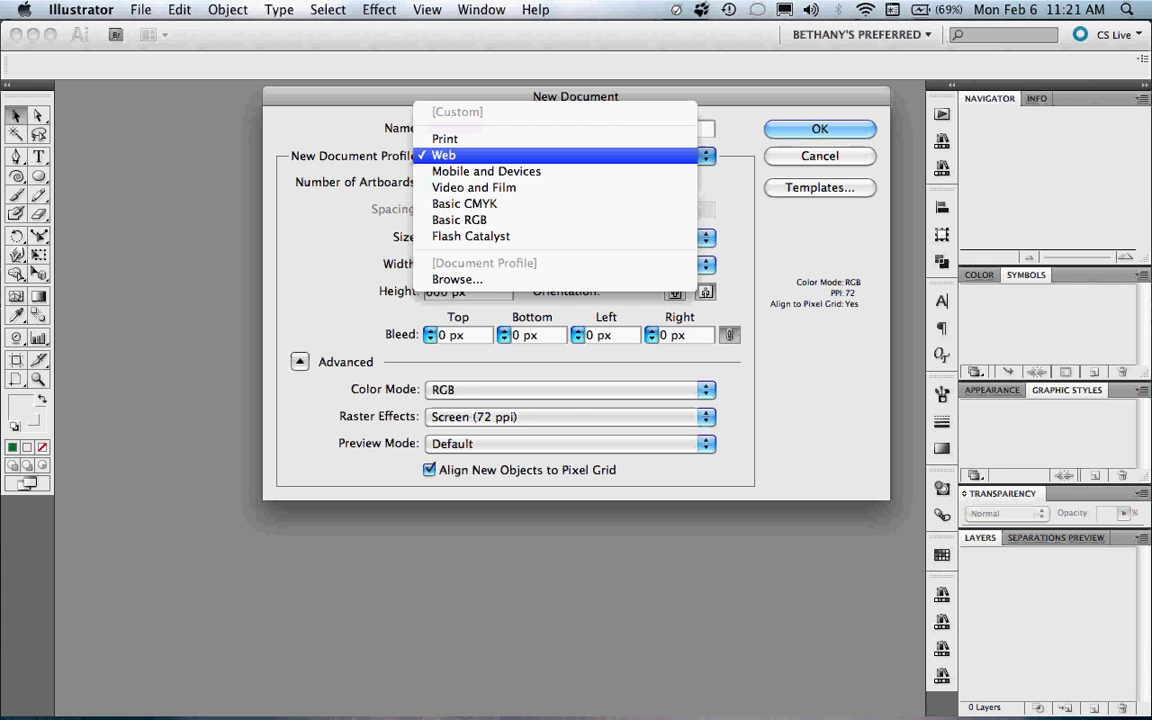
click(445, 139)
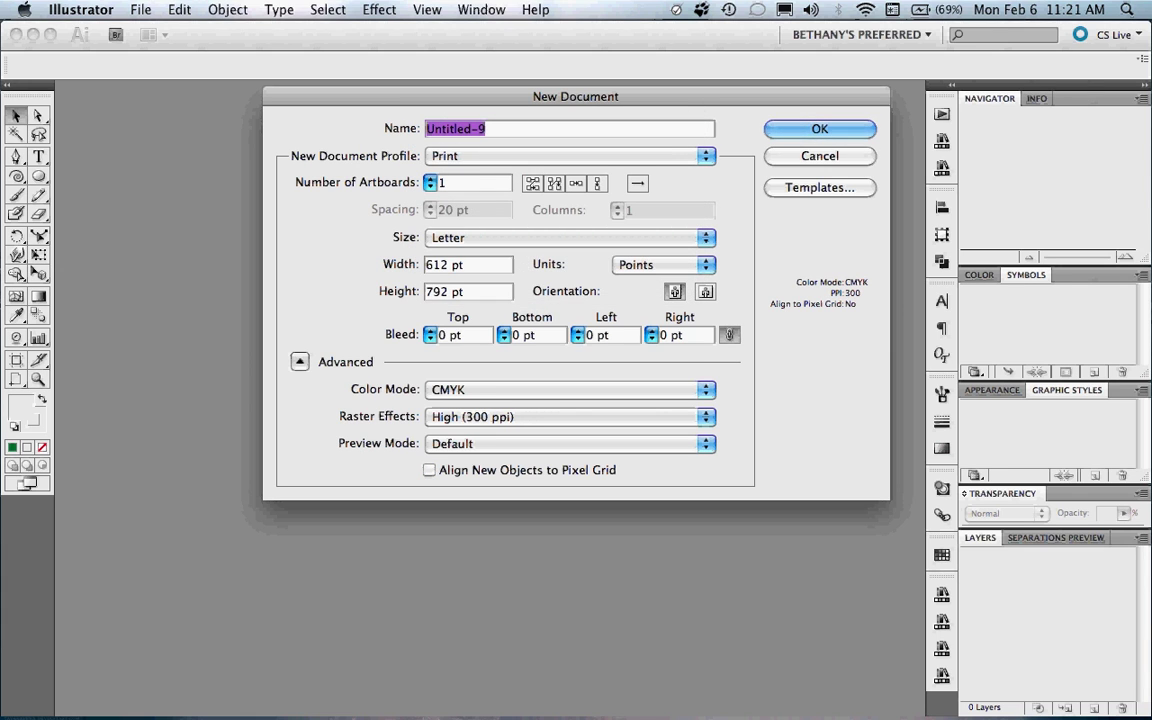
click(565, 237)
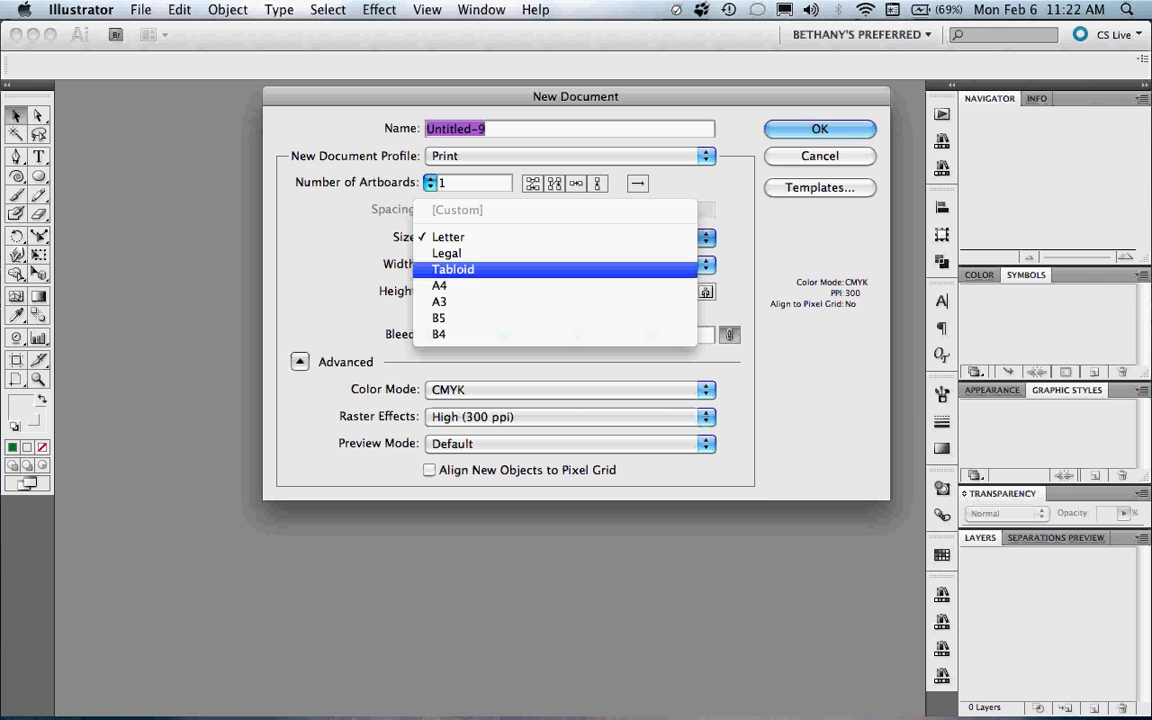
click(450, 237)
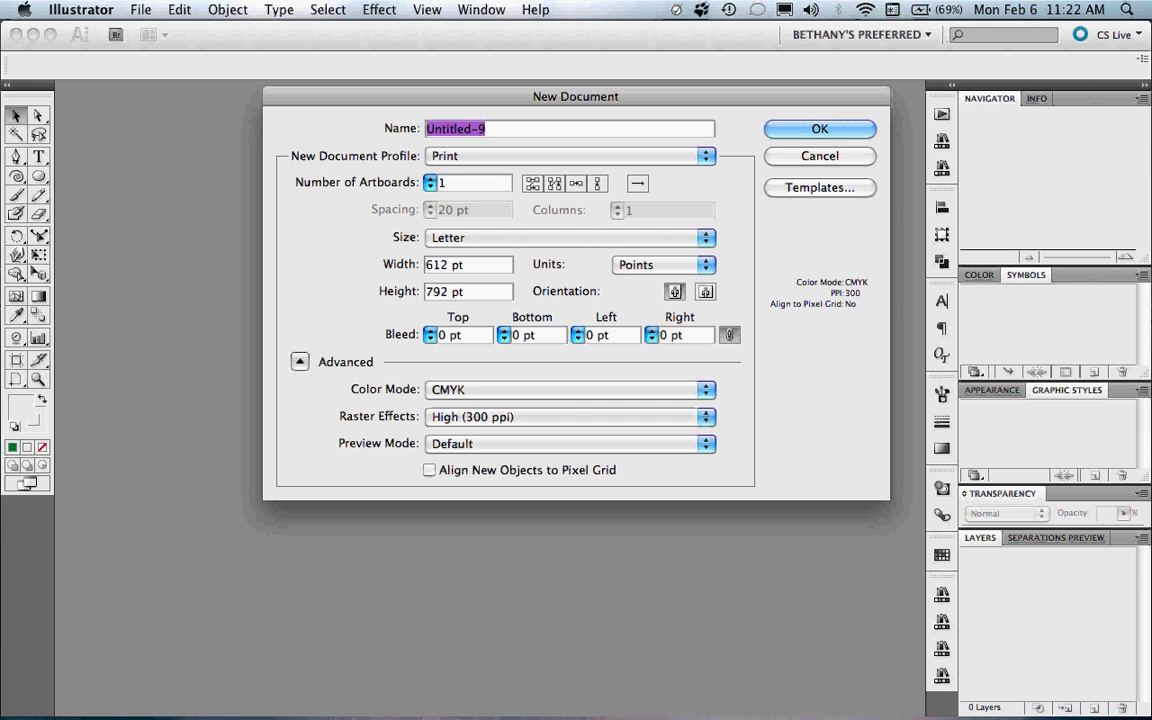
Step: Examine the new document's Color Mode and Raster Effects resolution choices without changing them
click(570, 390)
click(570, 432)
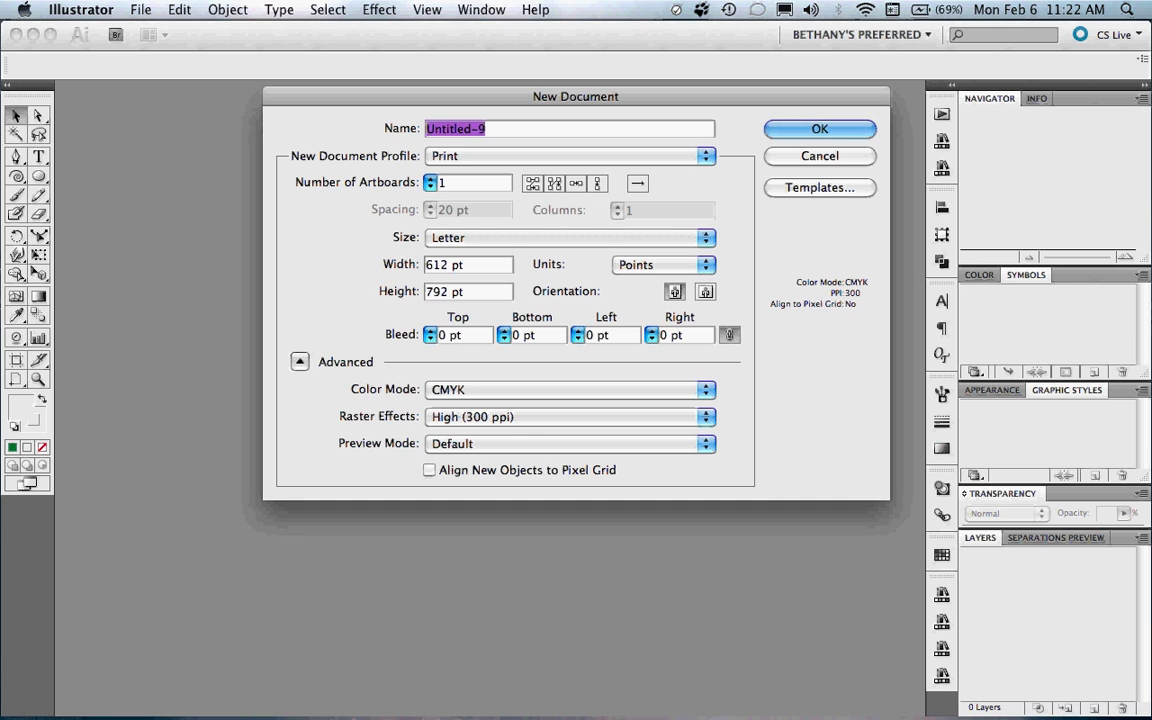
click(704, 417)
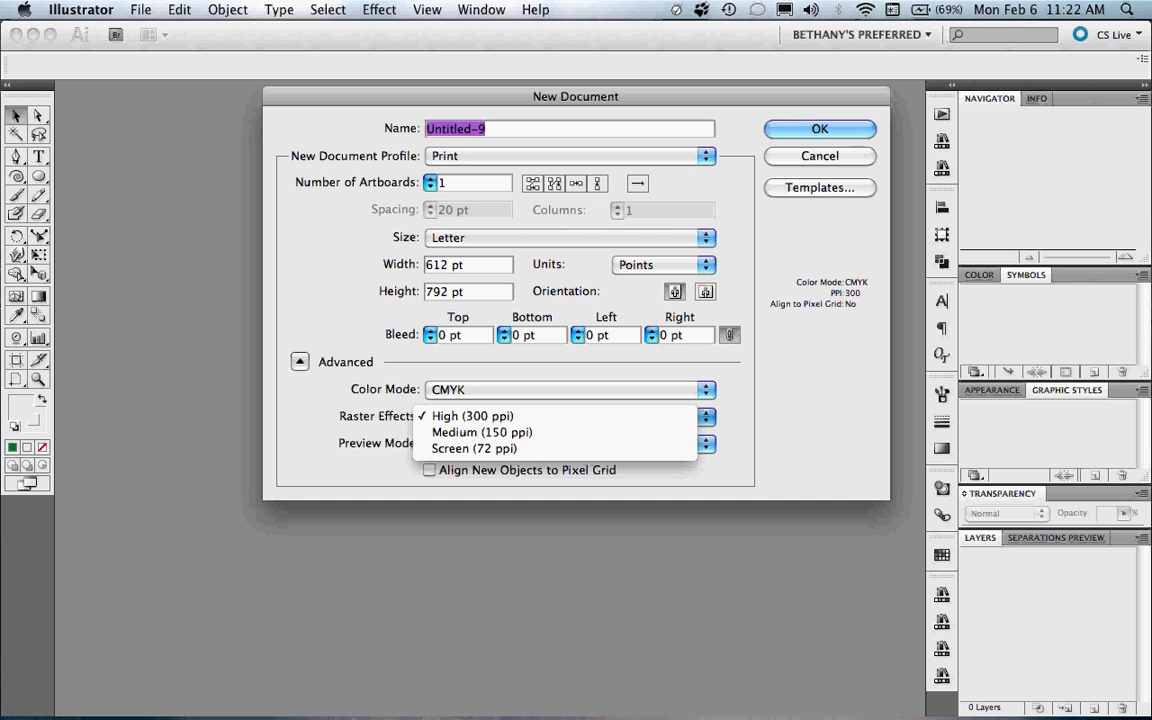
key(Escape)
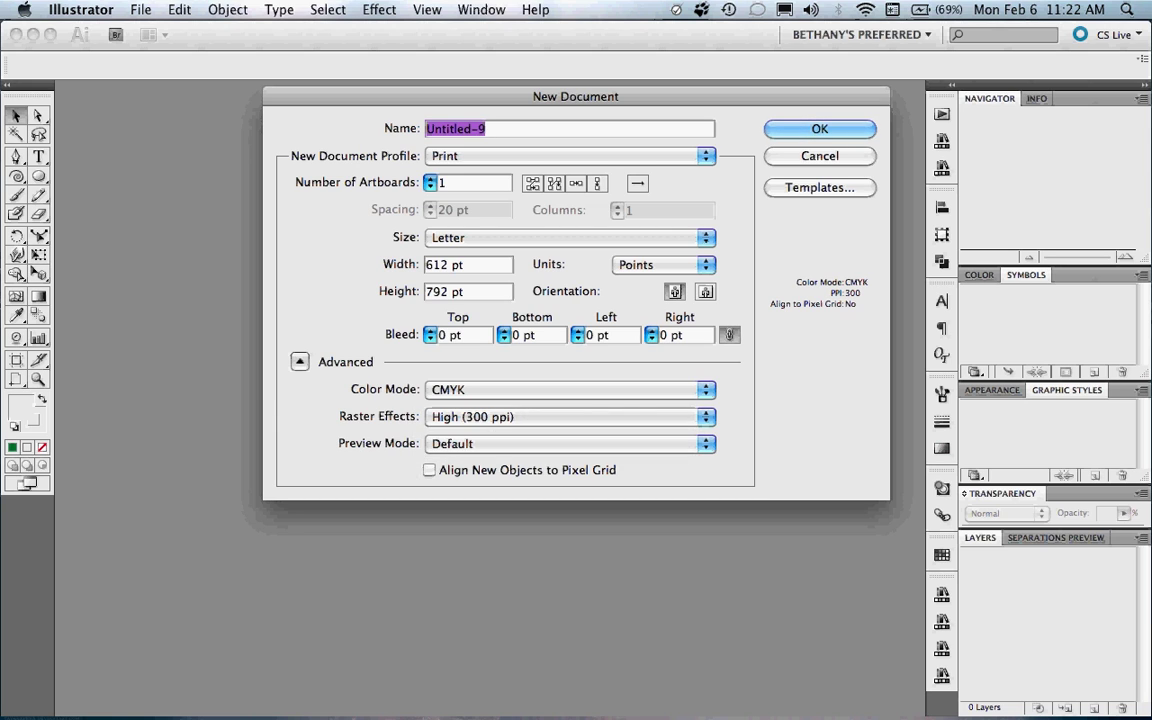
key(space)
key(Down)
key(Down)
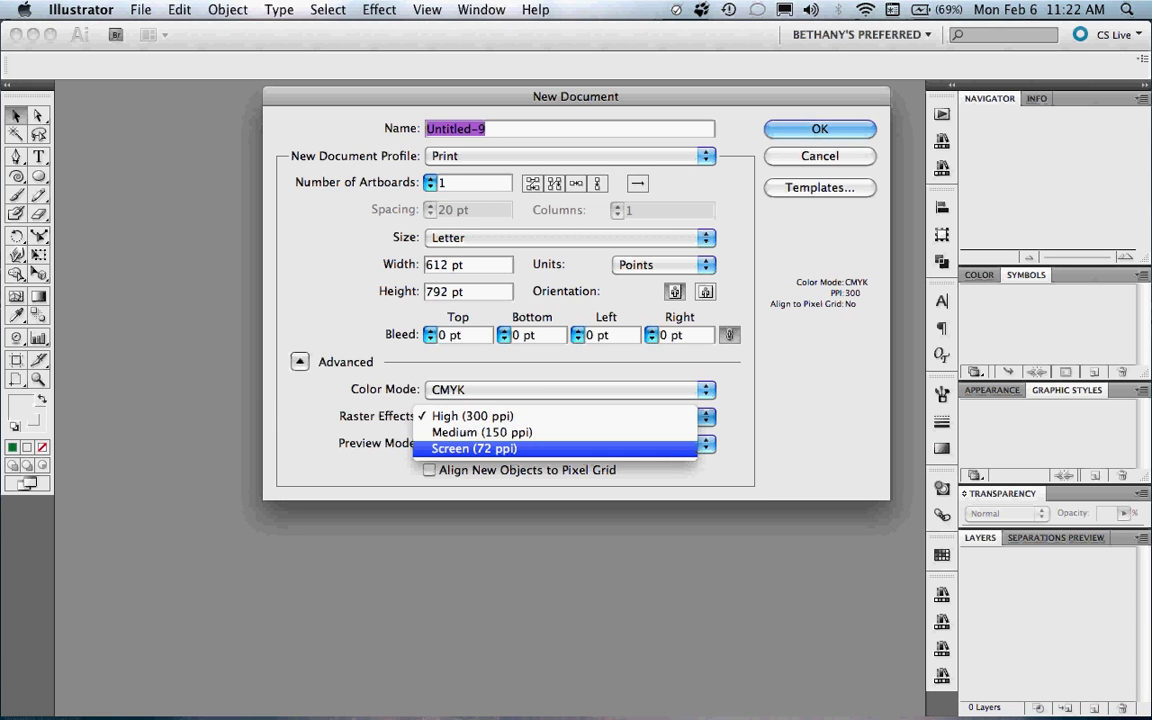
key(Up)
key(Return)
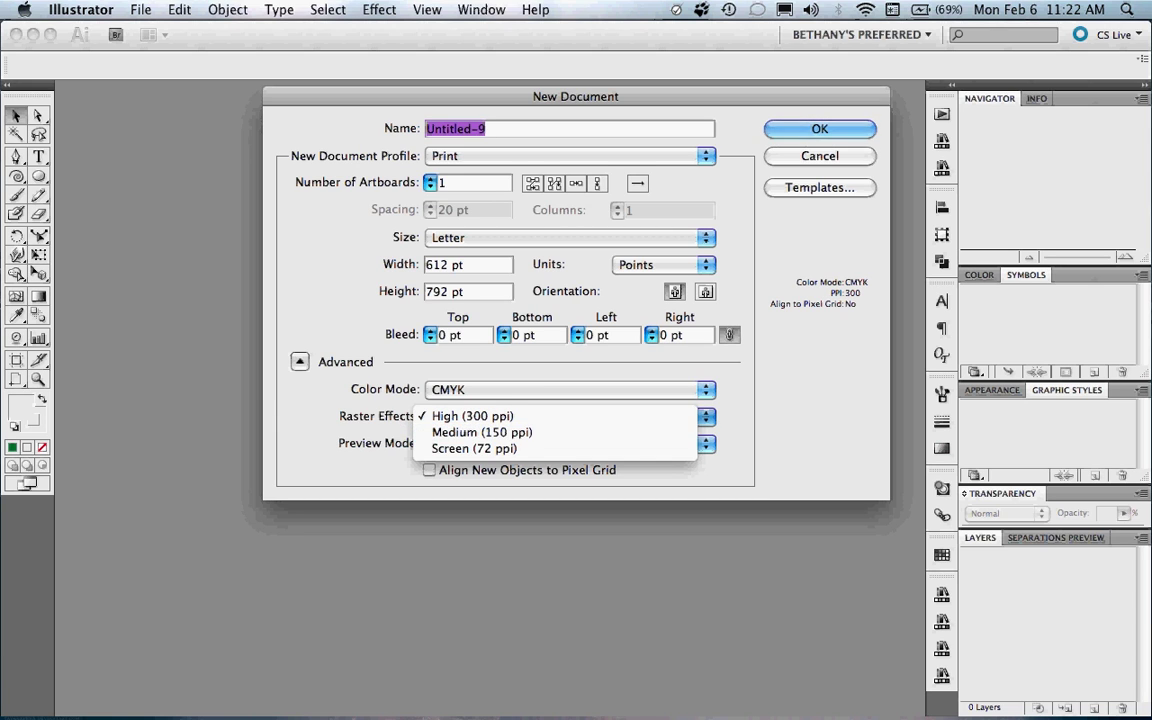
key(Tab)
key(space)
key(Return)
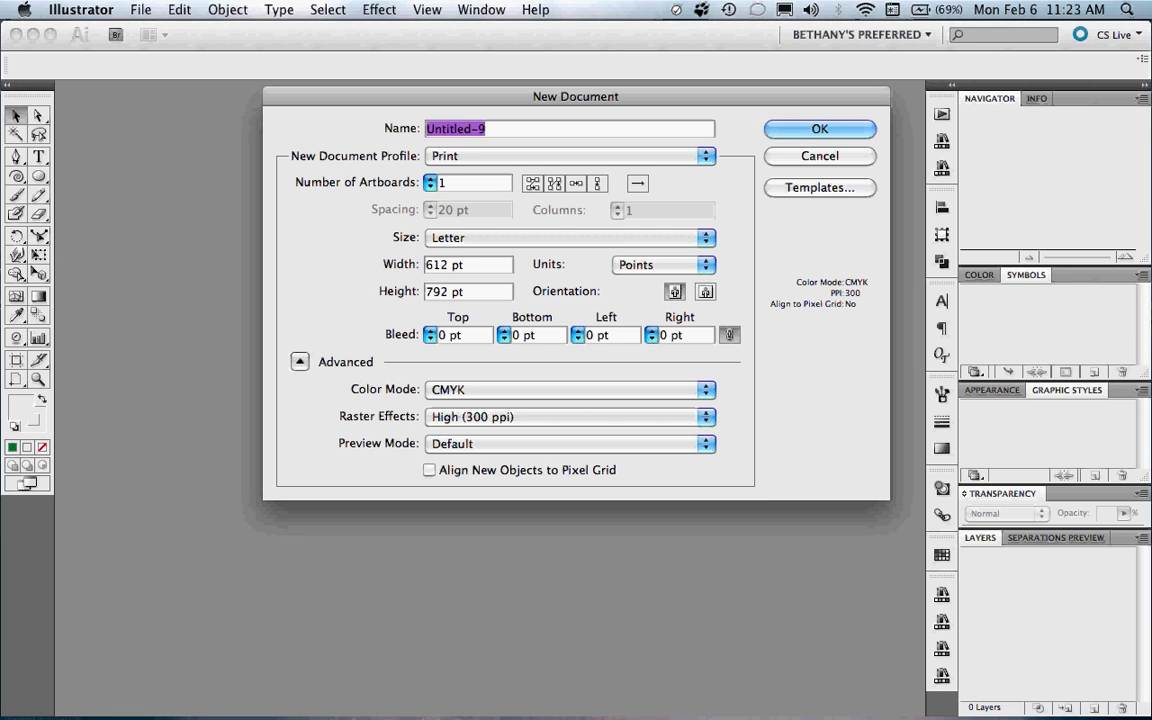
Step: Set the new document's units to Inches and create the document
click(664, 265)
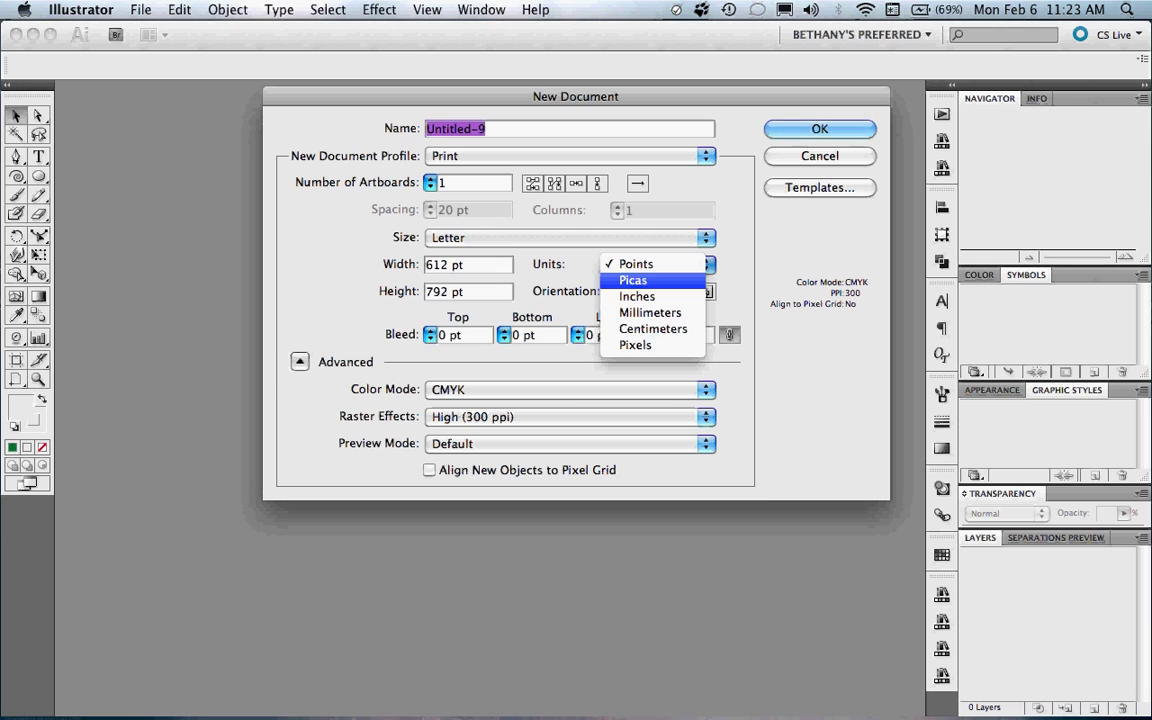
click(640, 297)
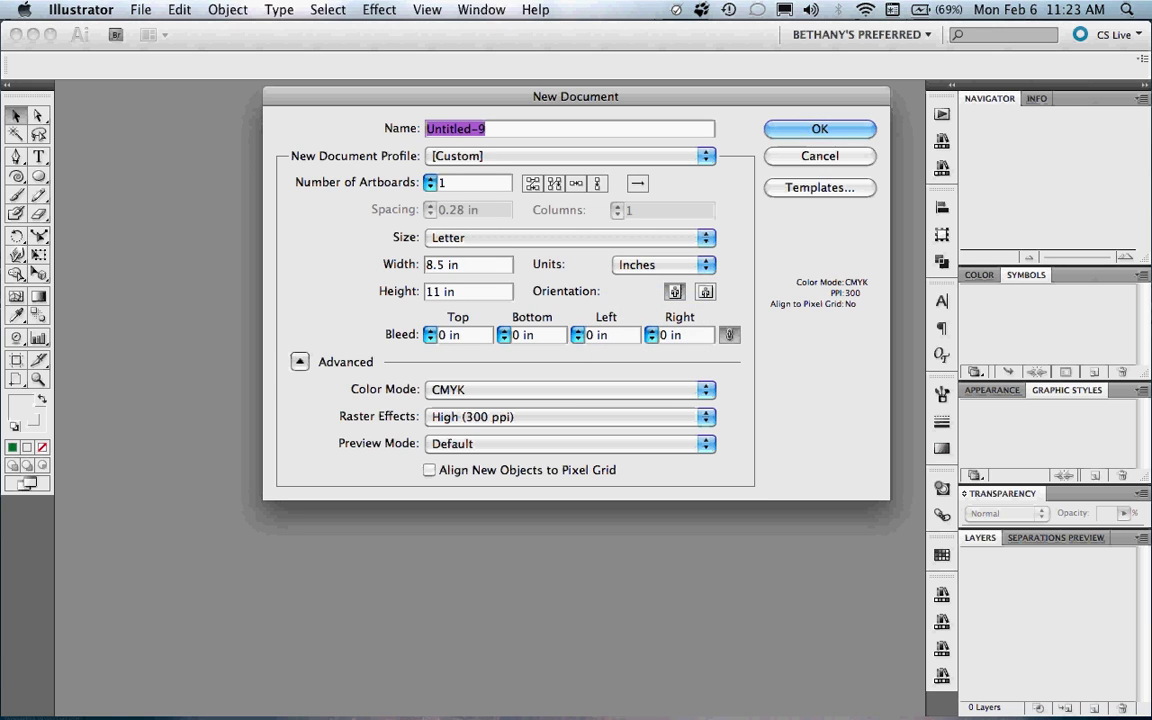
click(664, 265)
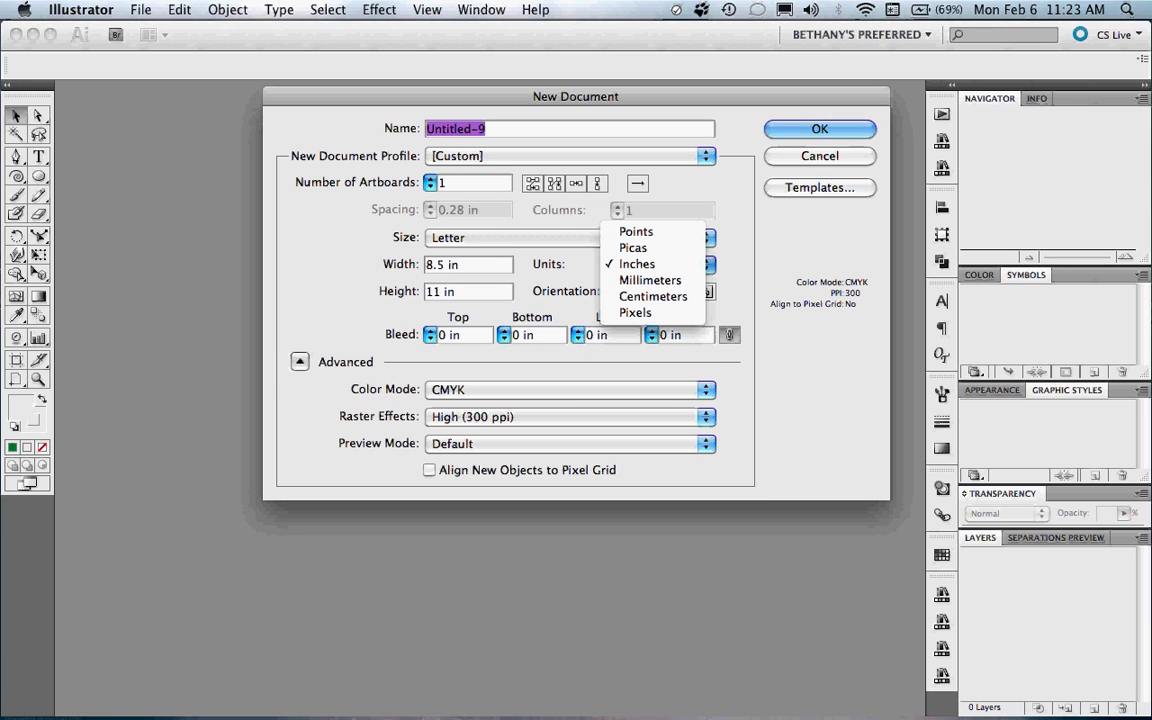
key(Escape)
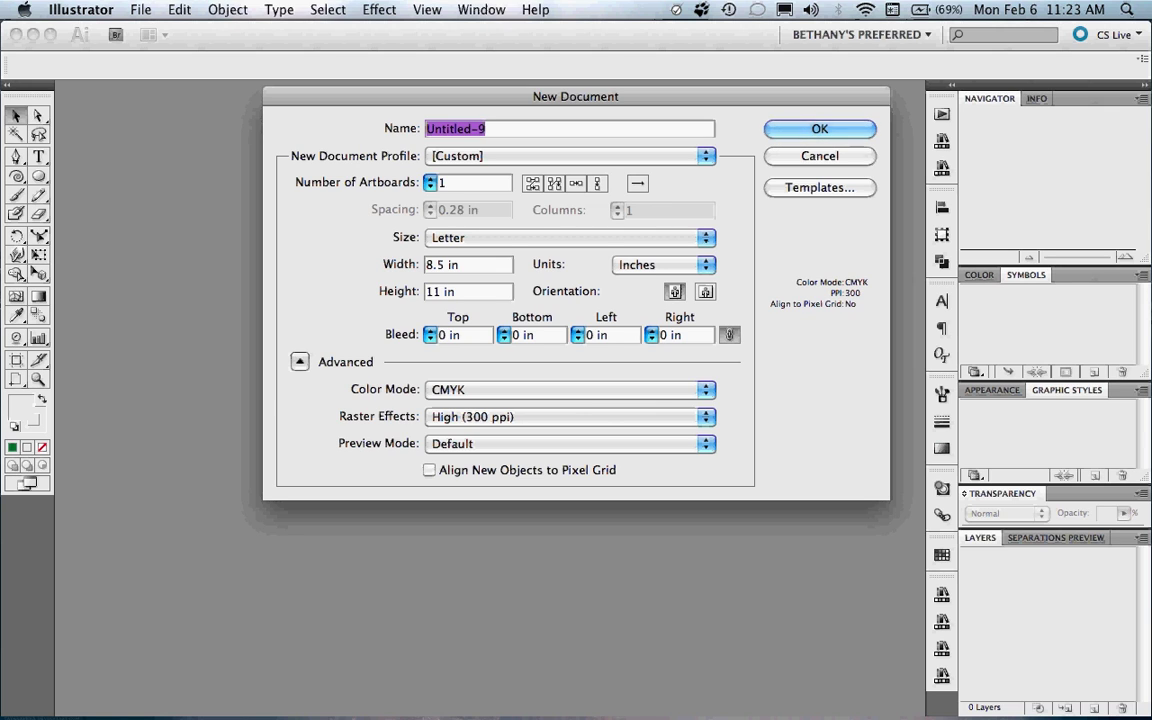
key(Return)
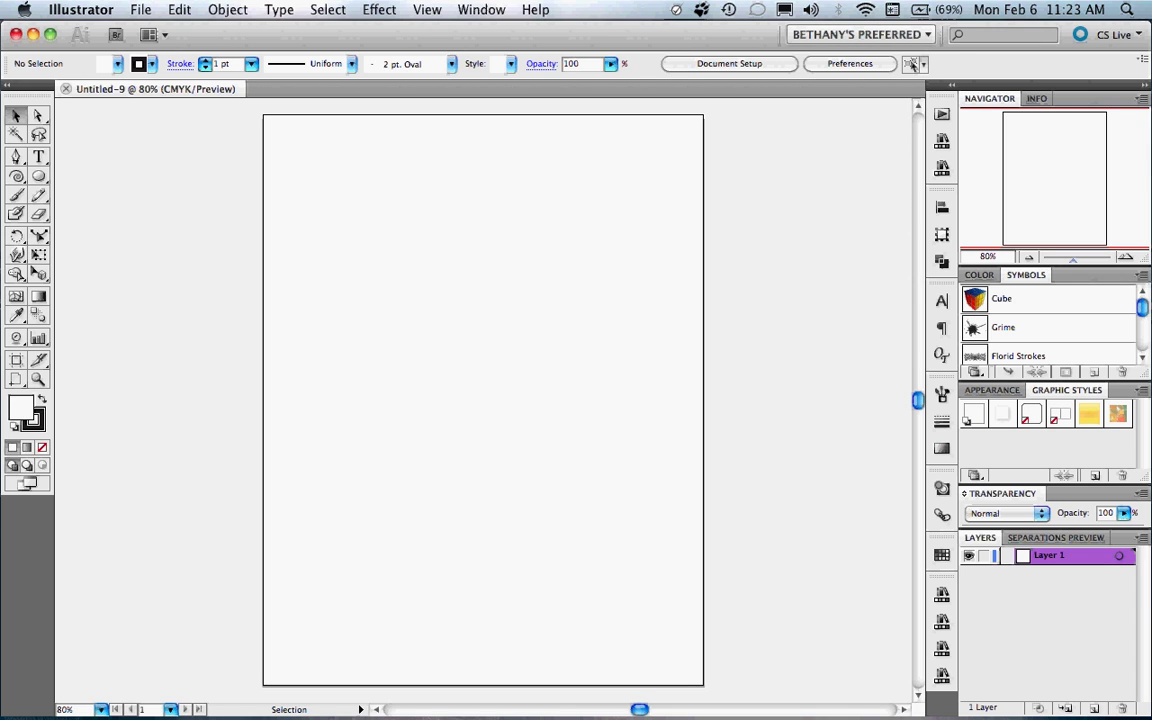
Step: Examine the available workspace presets, the recorded actions and the Gems and Jewels swatch library
click(860, 34)
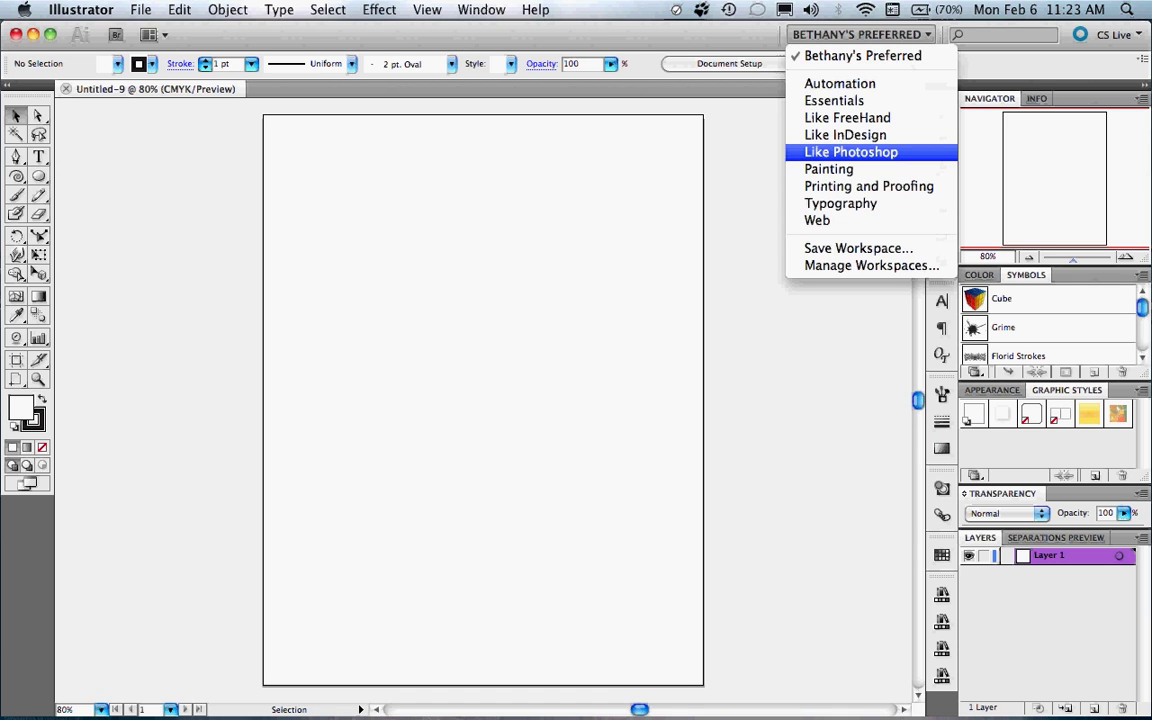
key(Escape)
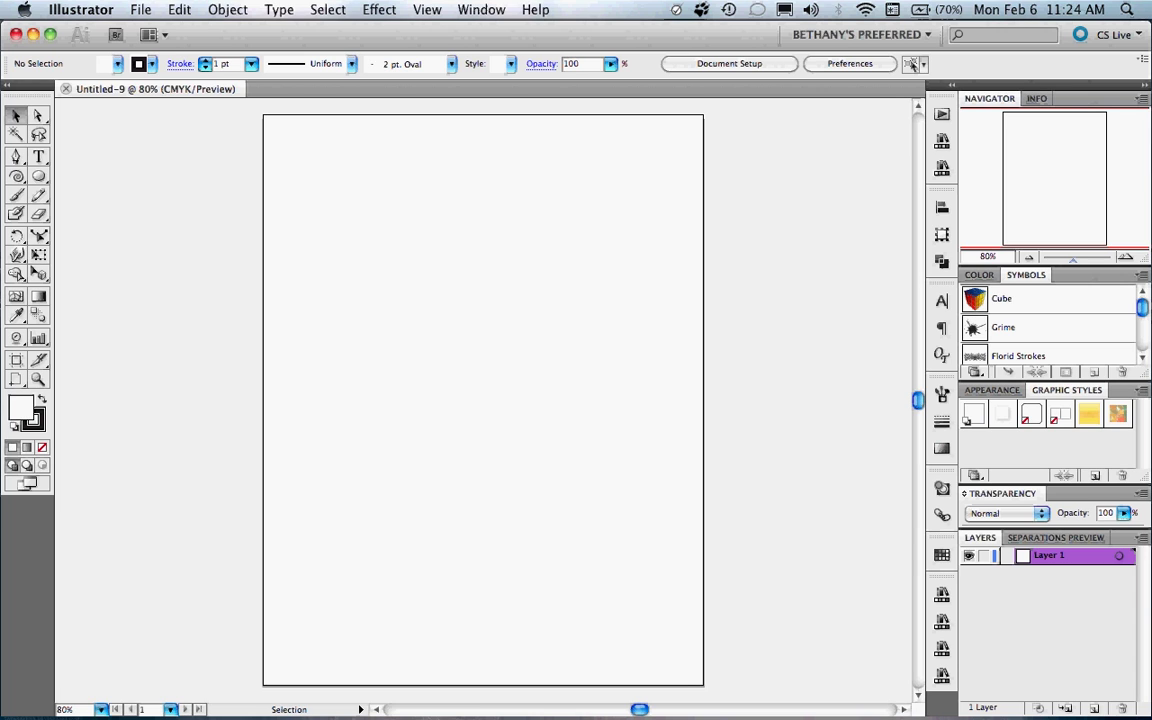
click(942, 114)
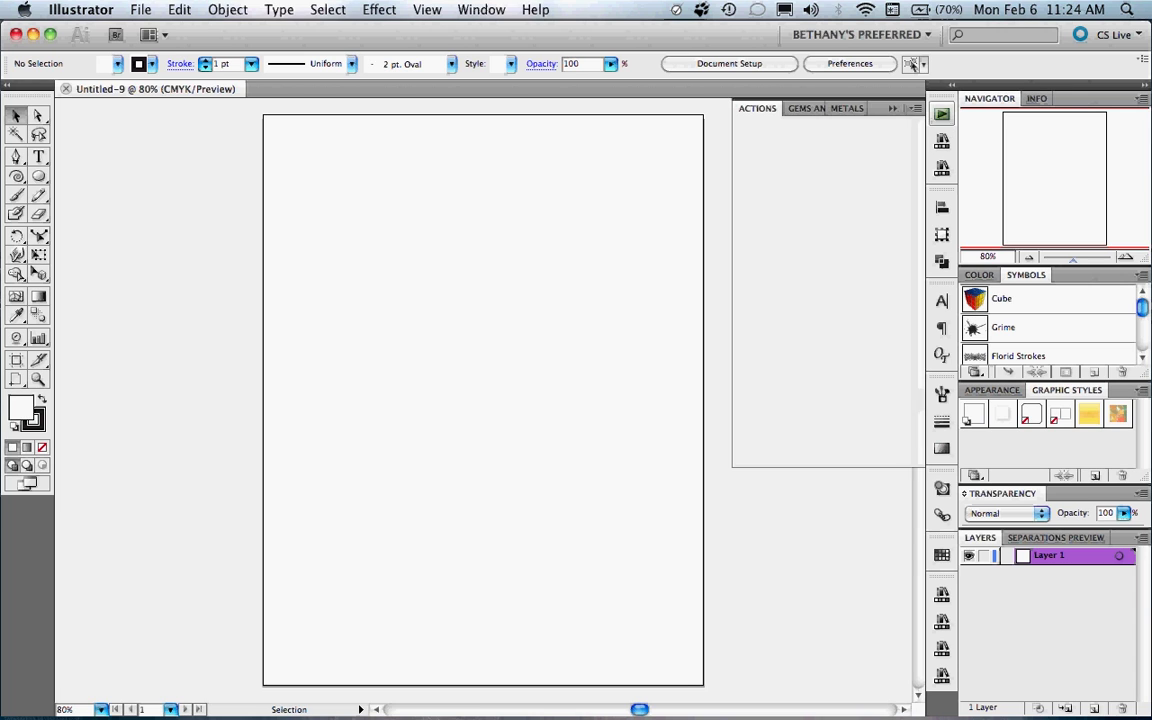
click(942, 114)
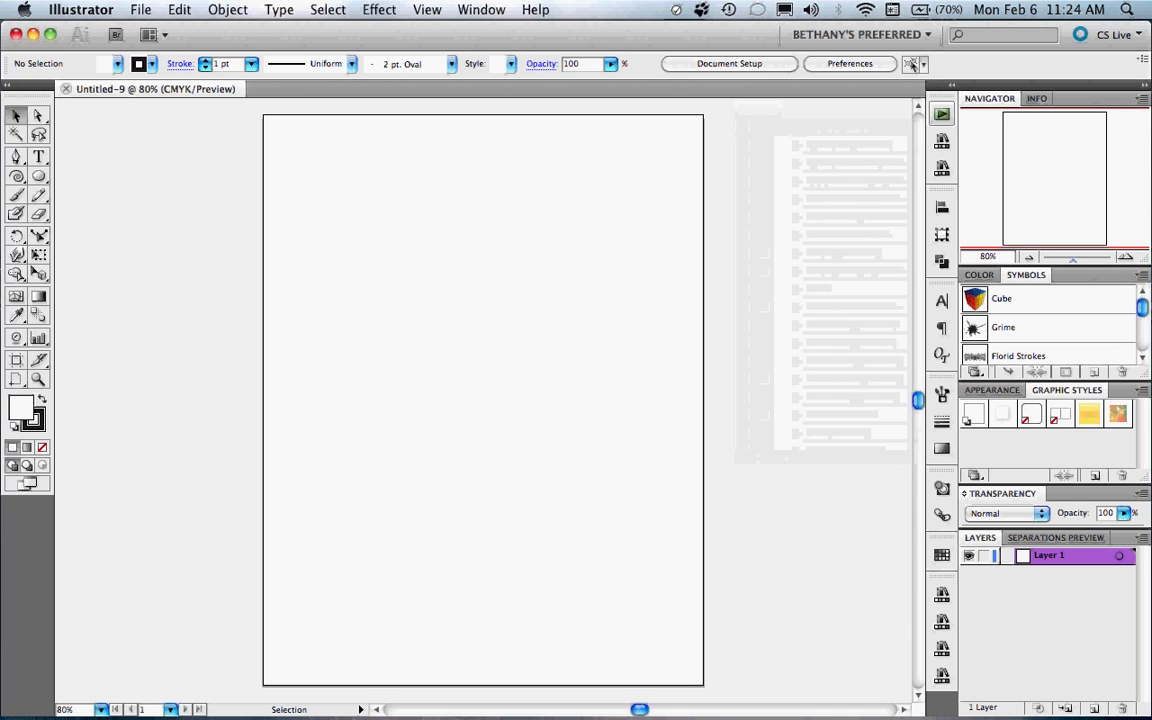
click(942, 141)
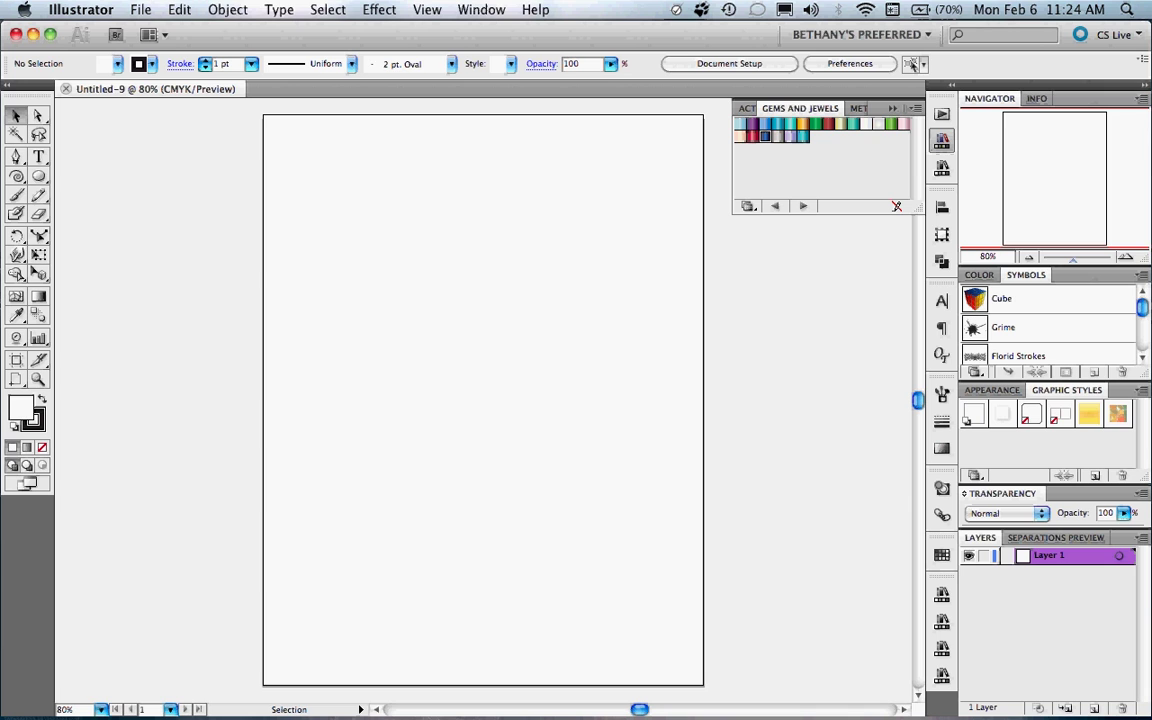
click(942, 141)
click(942, 168)
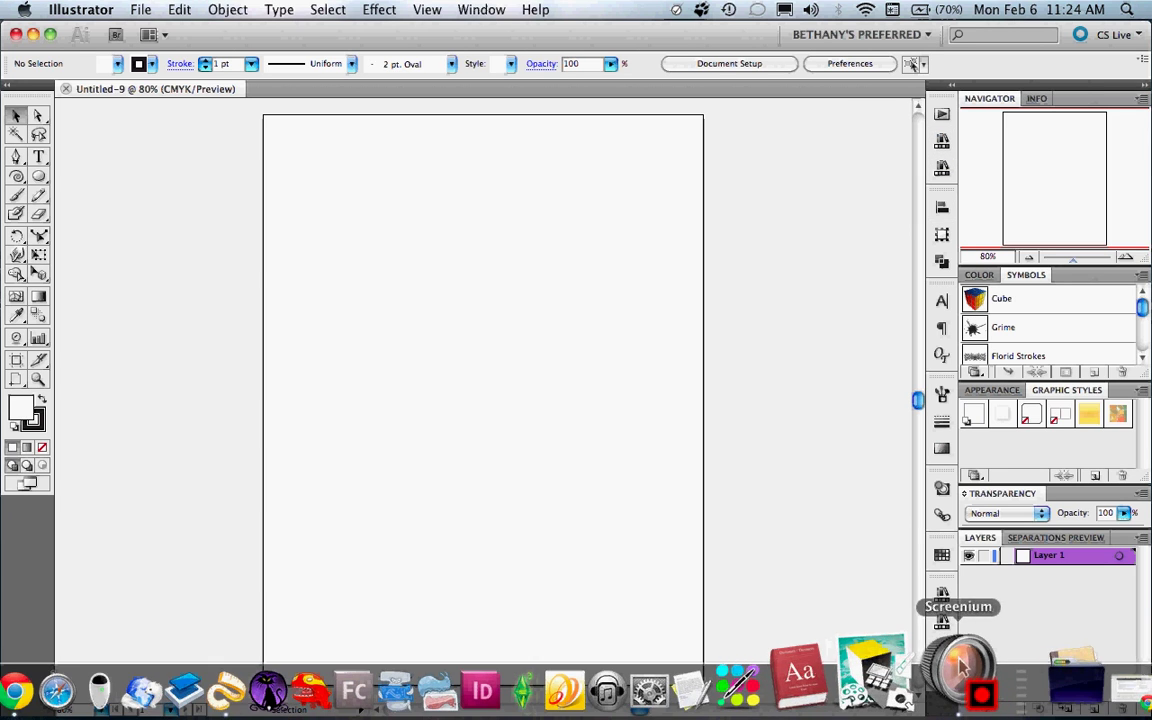
Step: Examine the Align, Transform and Pathfinder options one after another, closing them when done
click(942, 207)
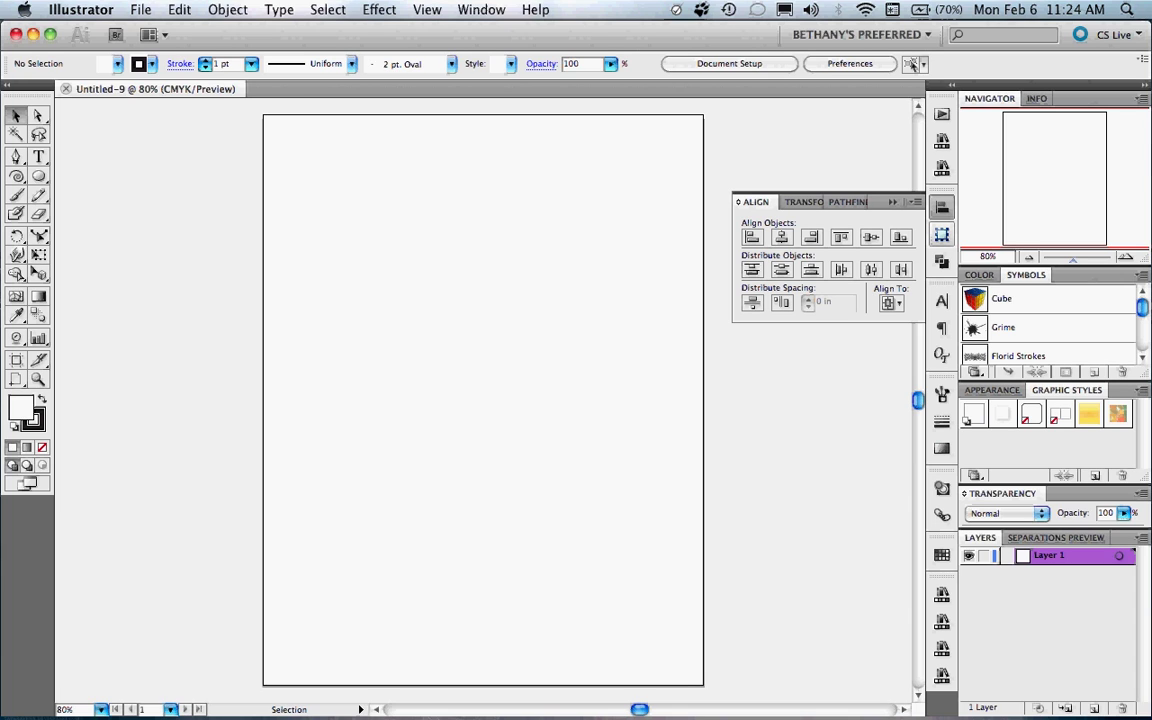
click(942, 236)
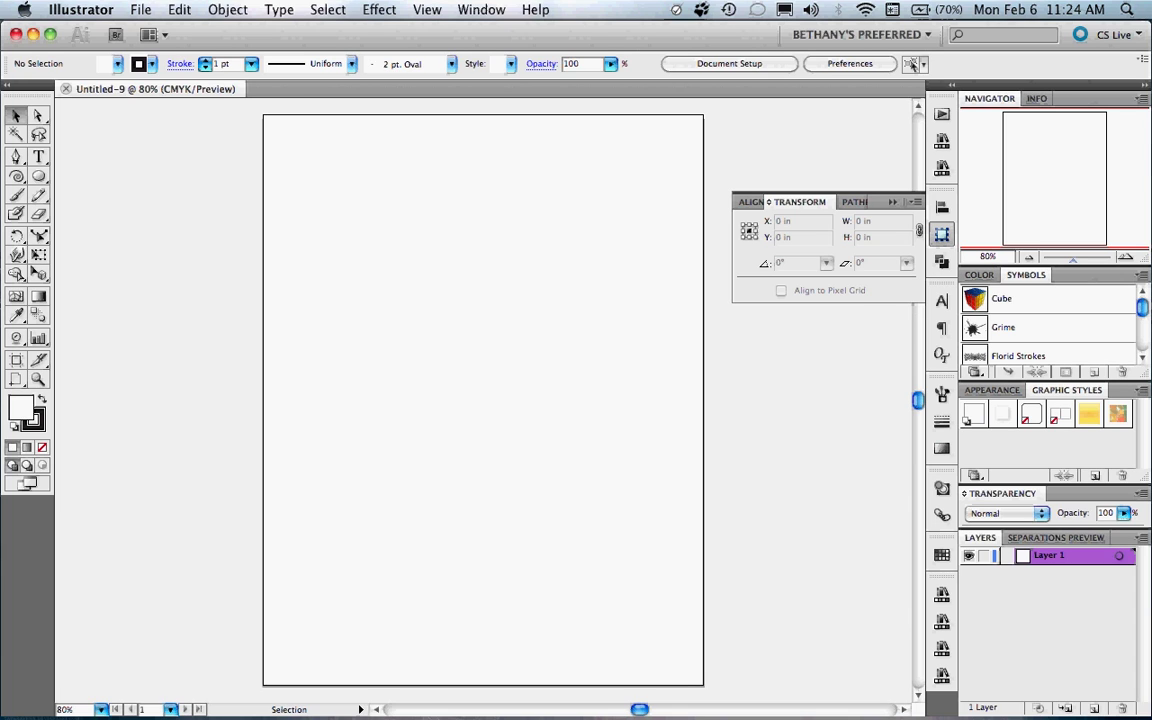
click(942, 234)
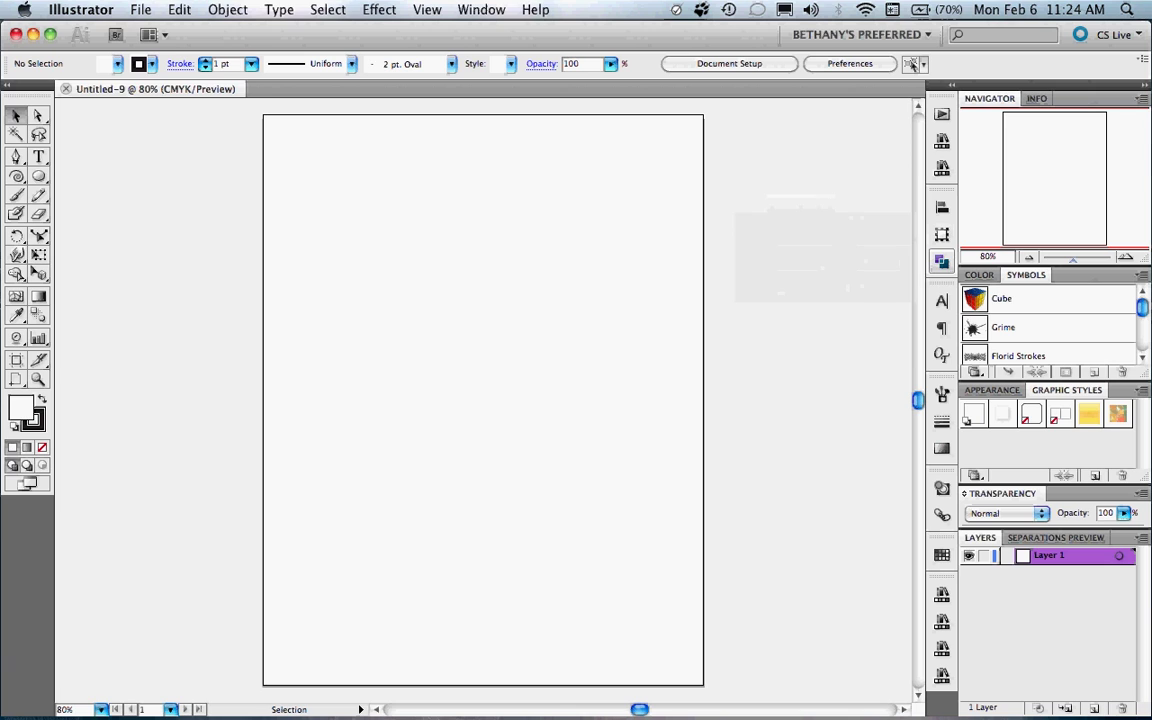
click(942, 260)
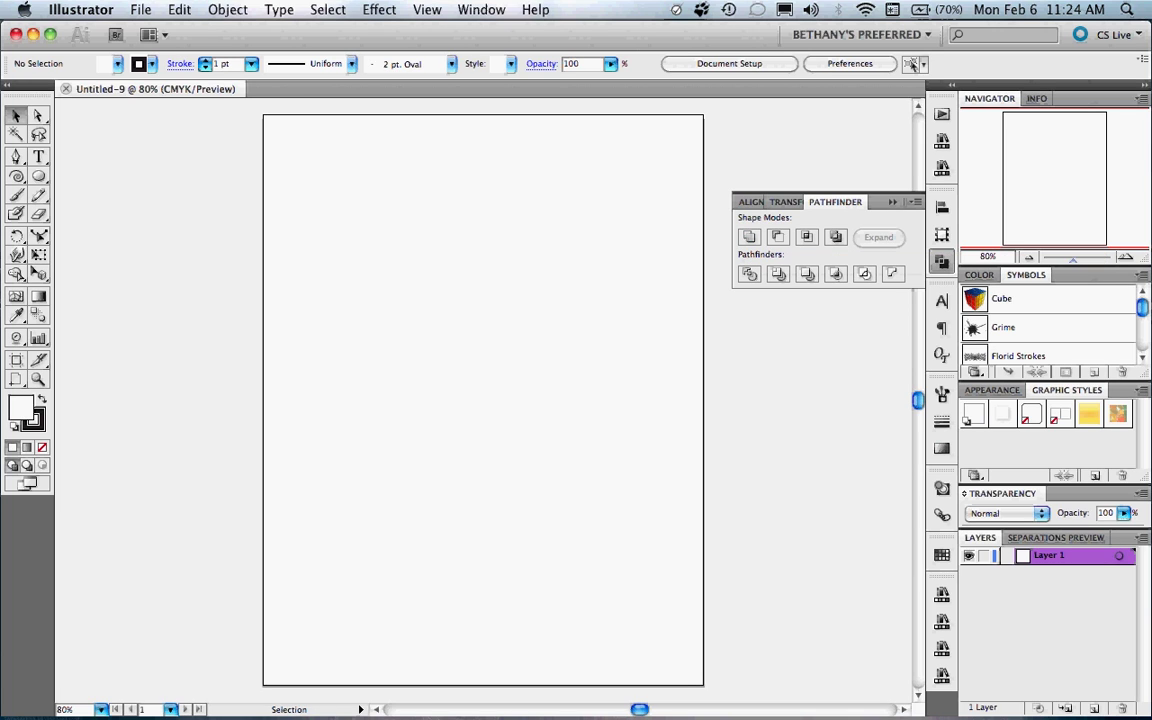
click(942, 260)
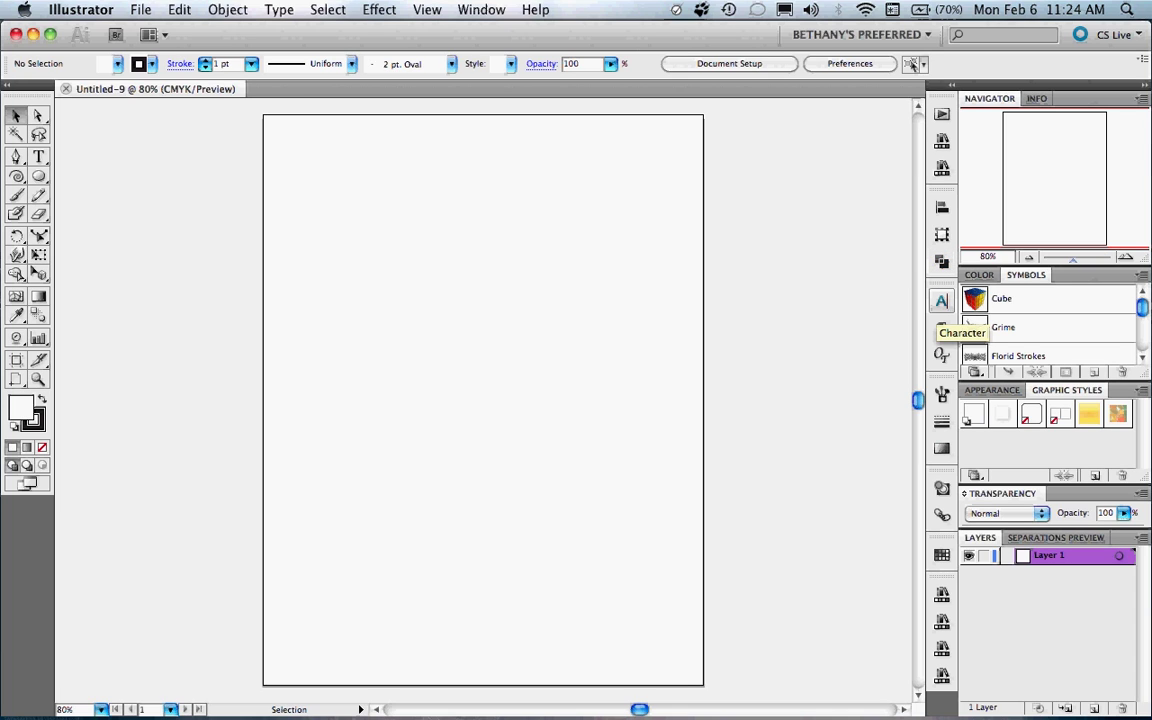
Step: Examine the Character and Paragraph options one after the other, closing them when done
click(941, 300)
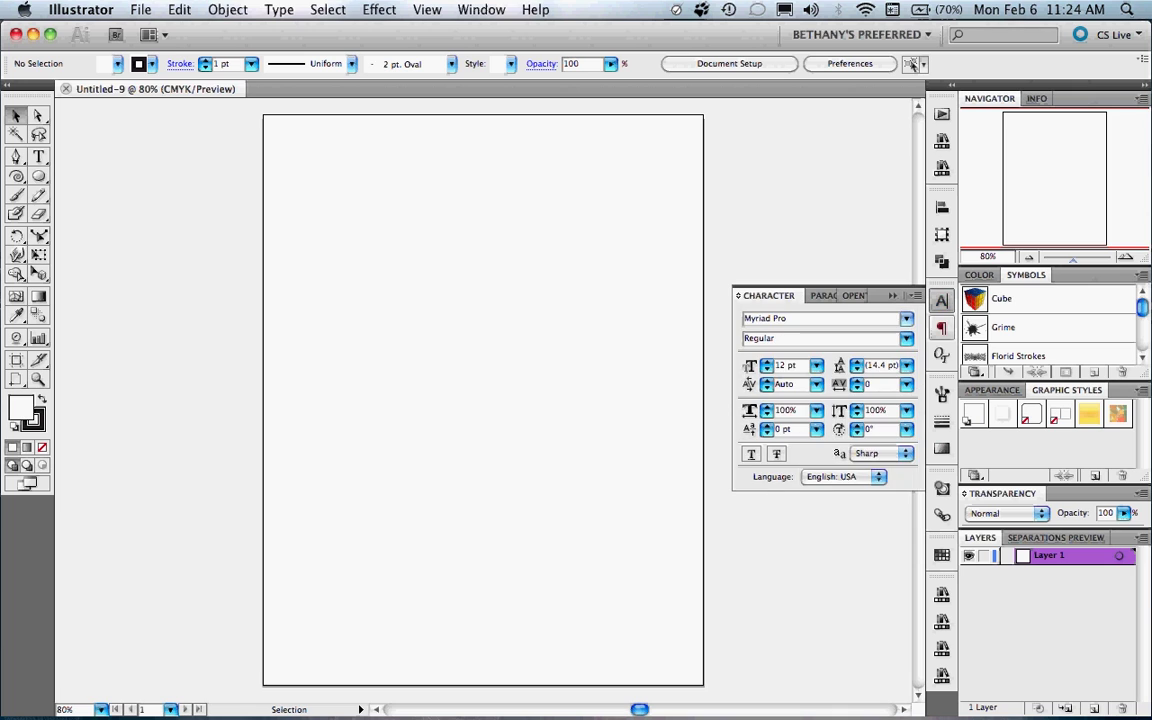
click(828, 295)
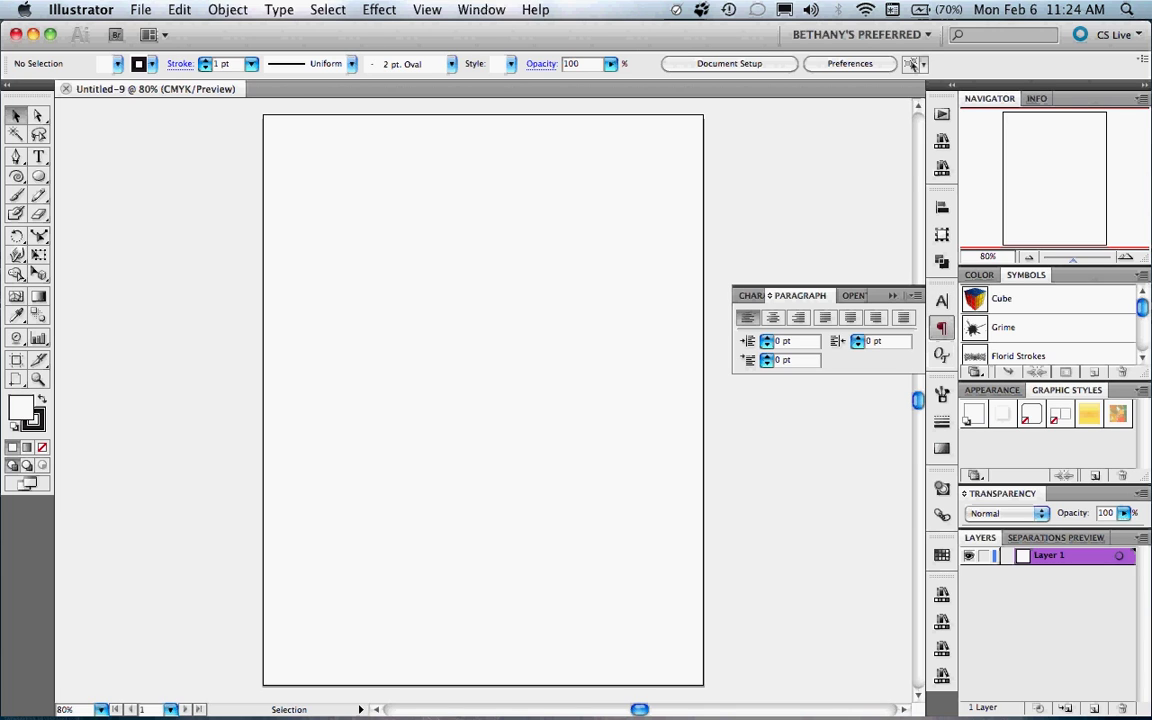
click(893, 295)
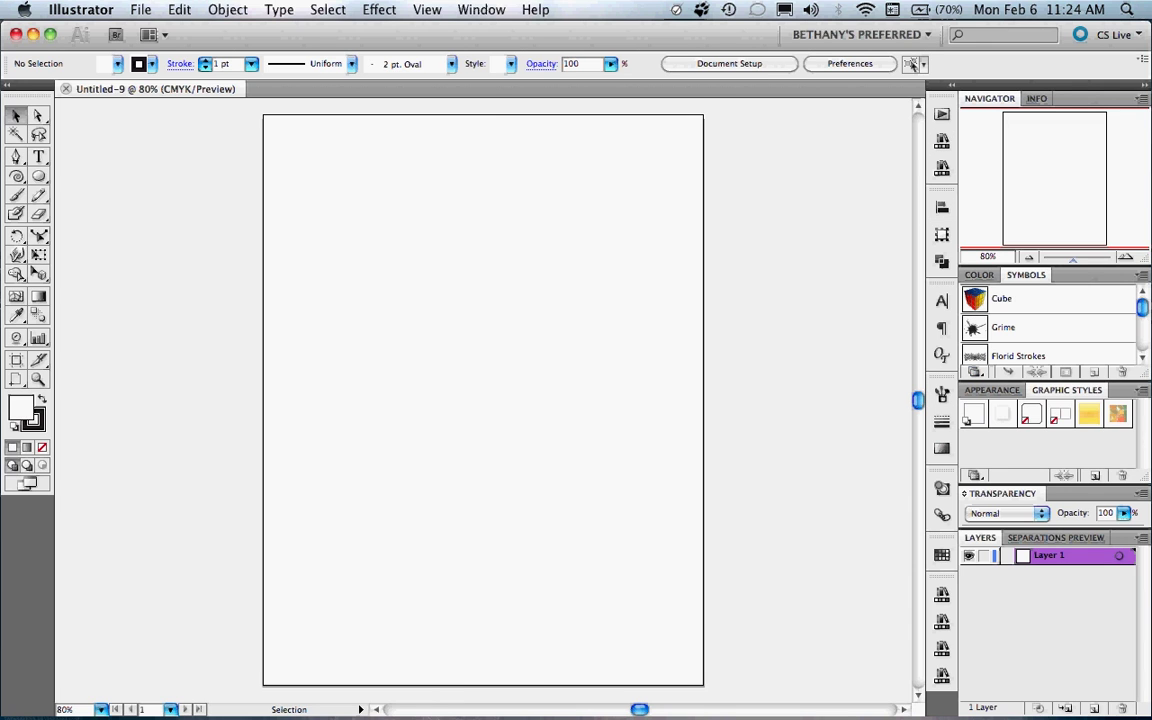
Step: Examine the full list of available panels, open the Character options from its Type group and close them
click(481, 9)
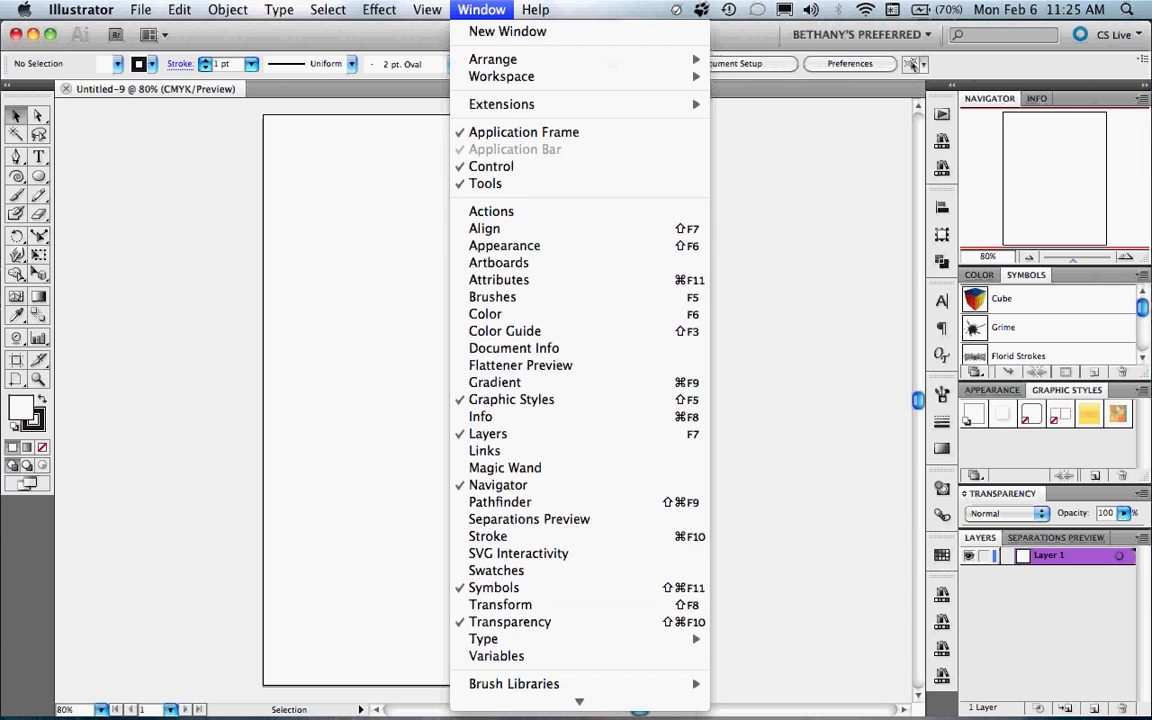
scroll(500, 432, down, 4)
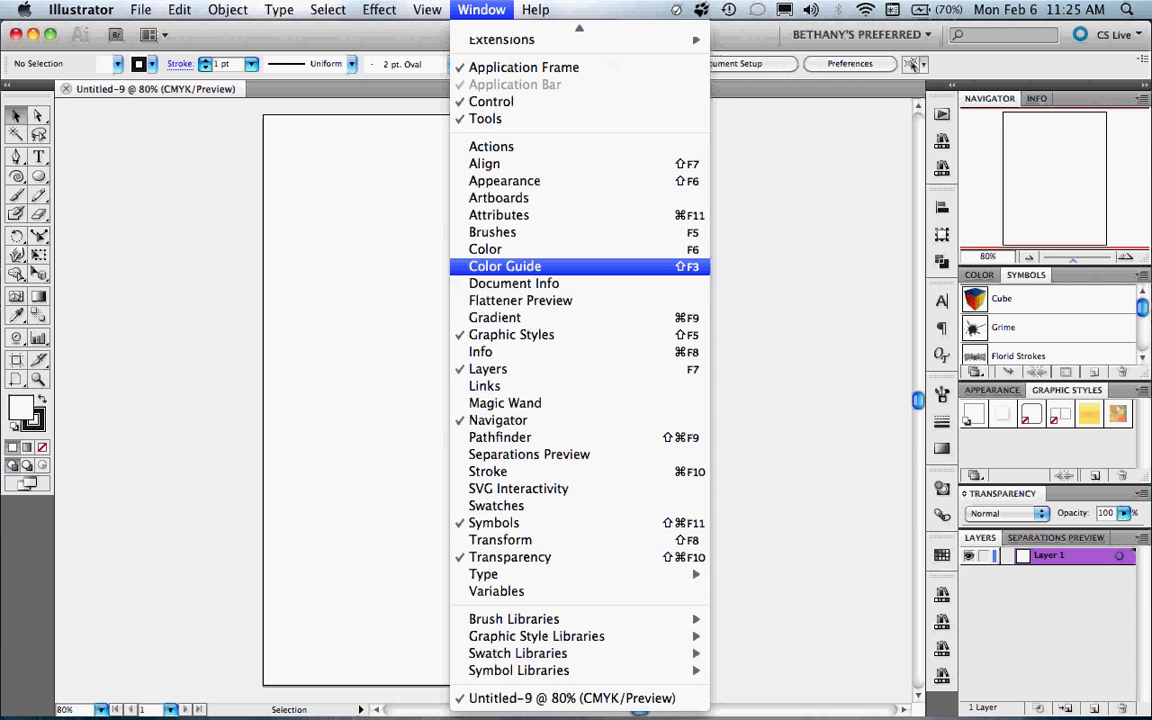
mouse_move(427, 10)
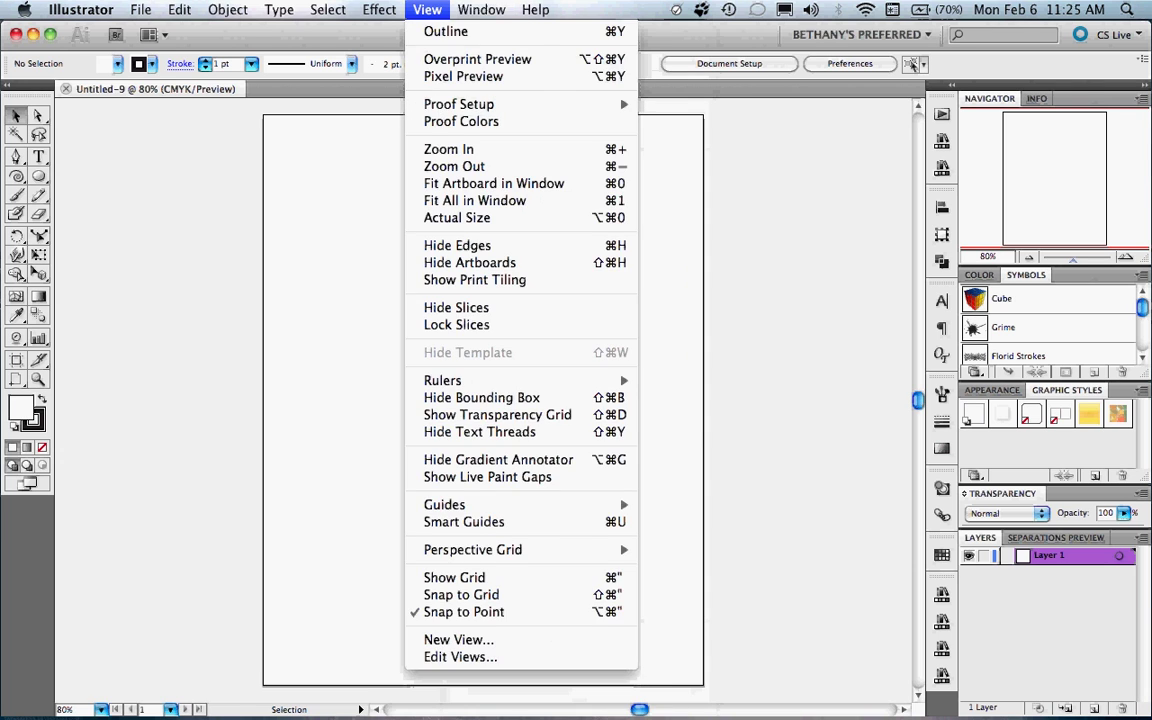
mouse_move(482, 10)
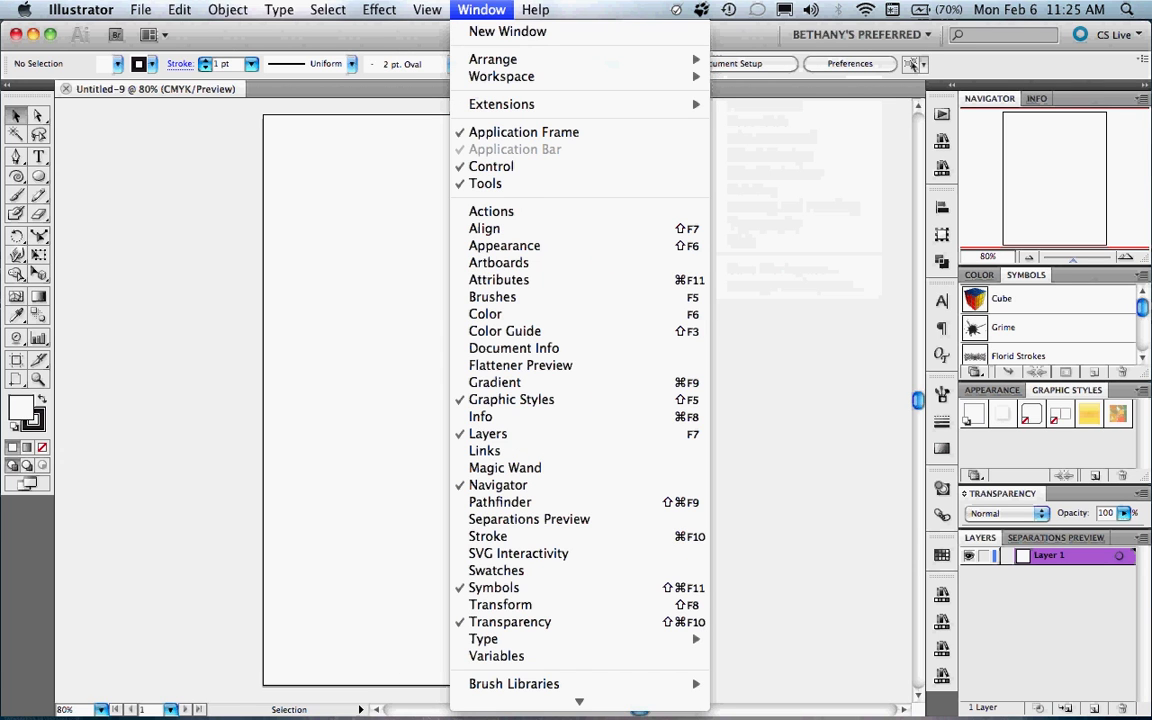
mouse_move(502, 76)
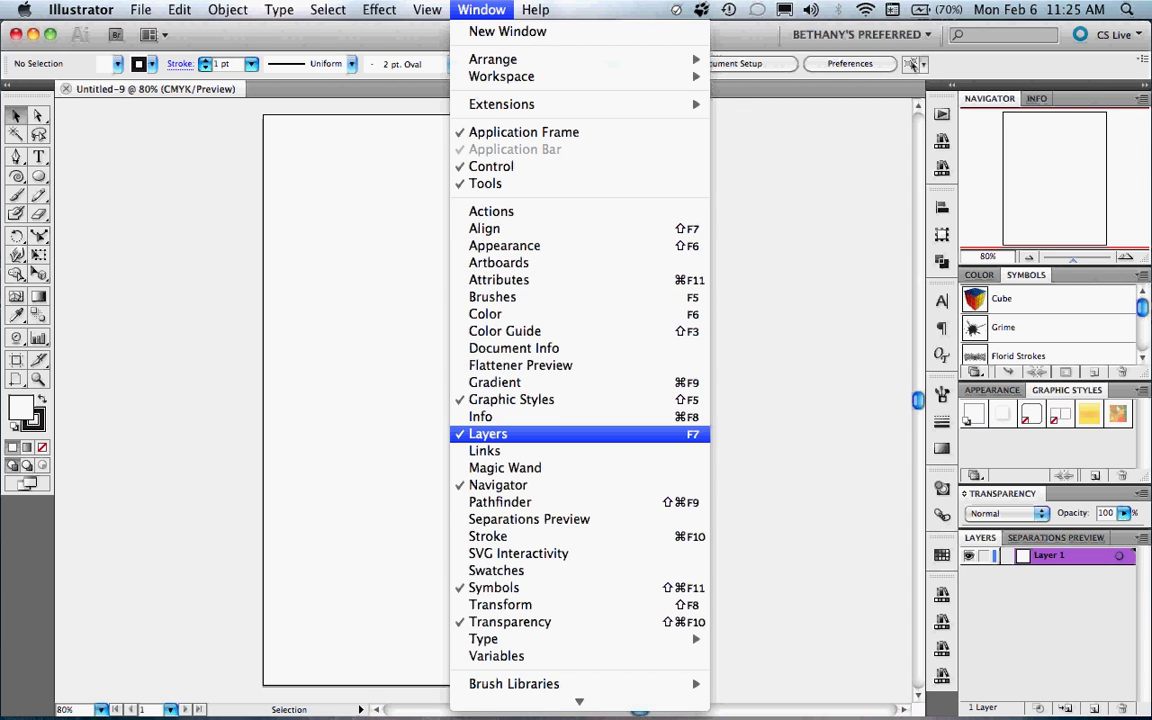
scroll(510, 555, down, 3)
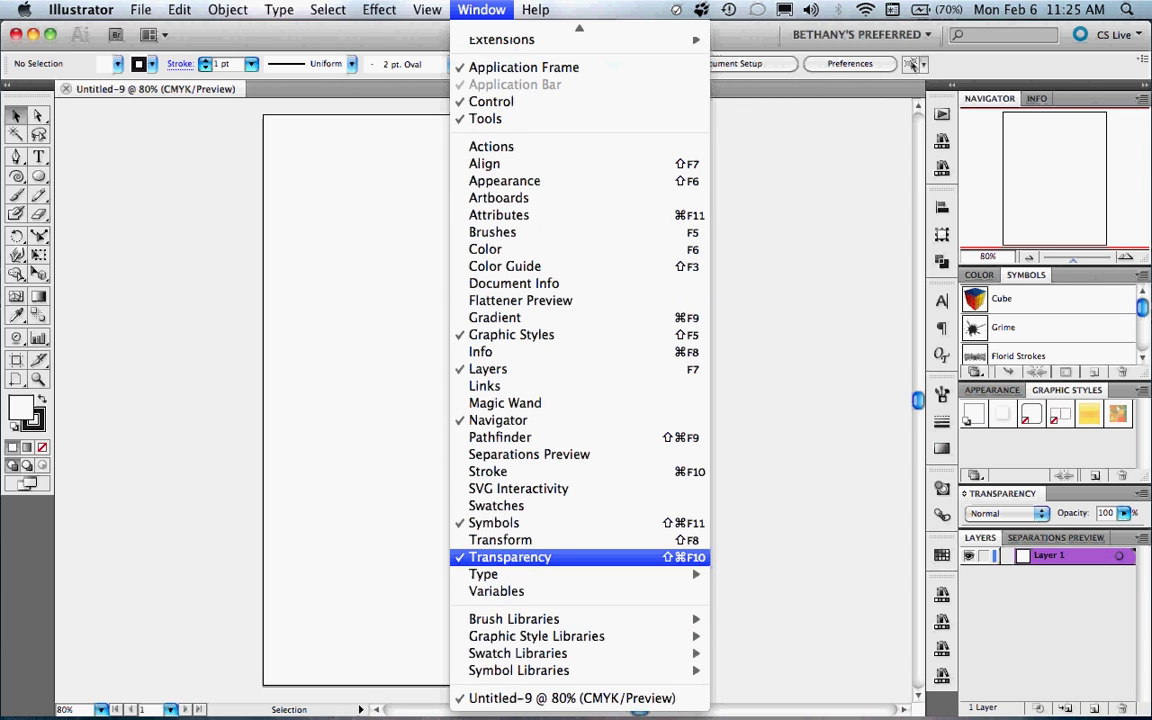
mouse_move(520, 574)
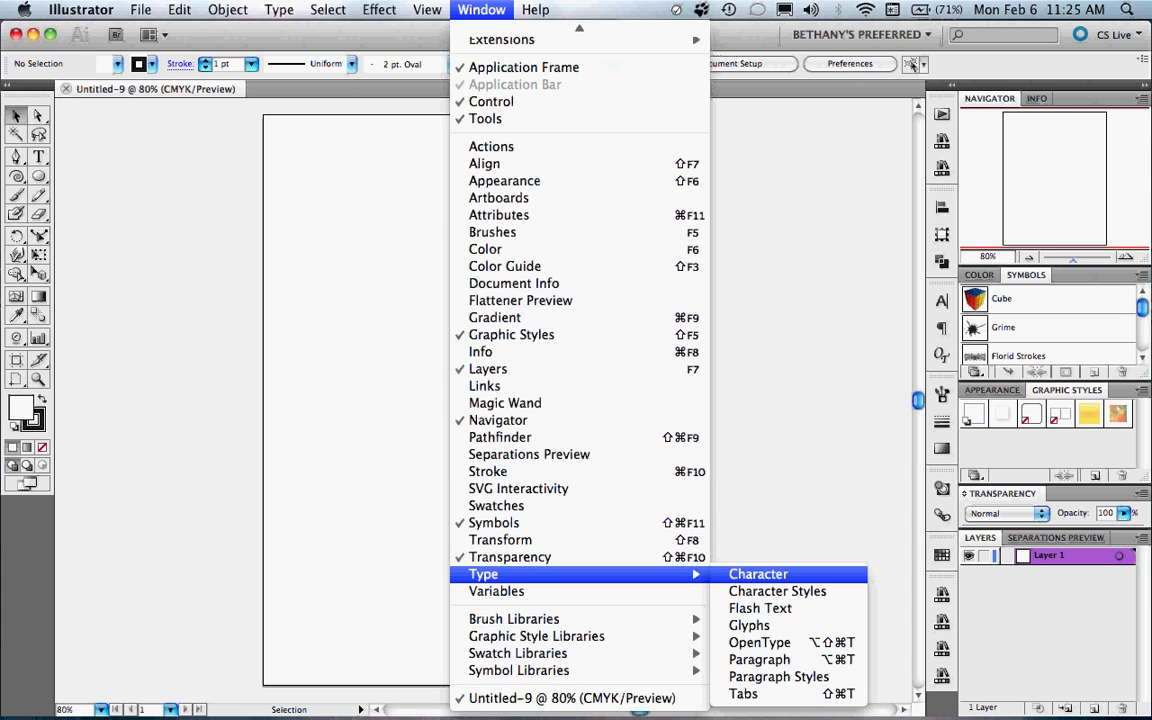
click(758, 574)
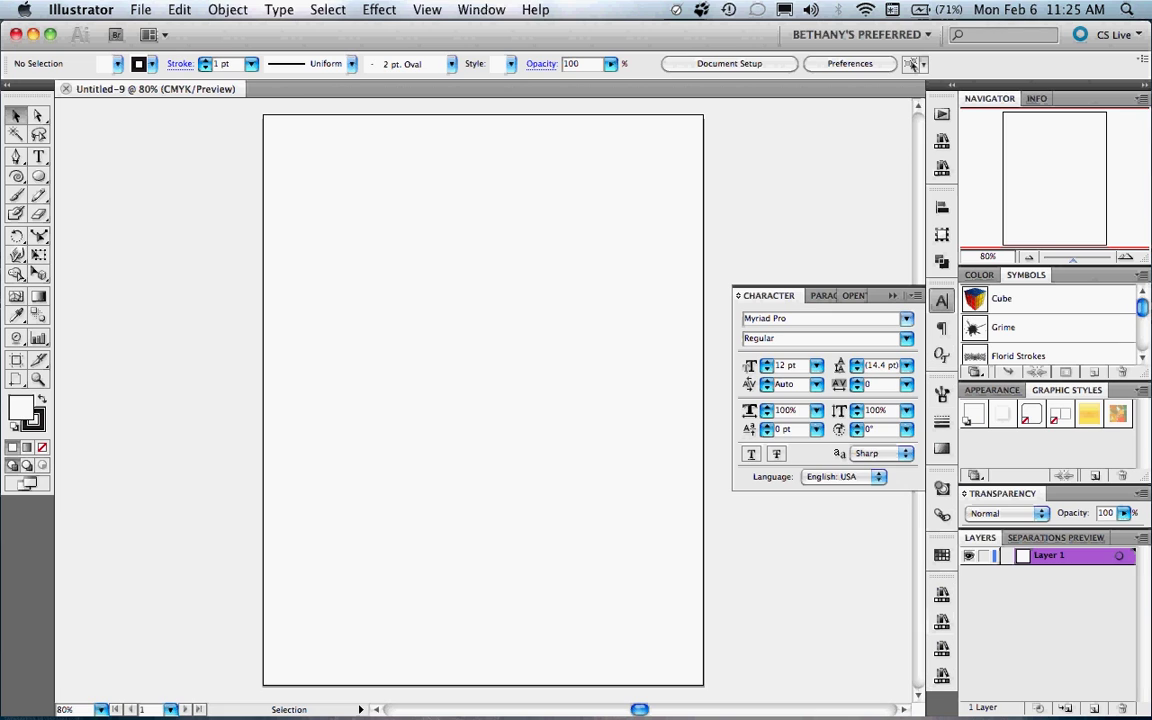
click(941, 301)
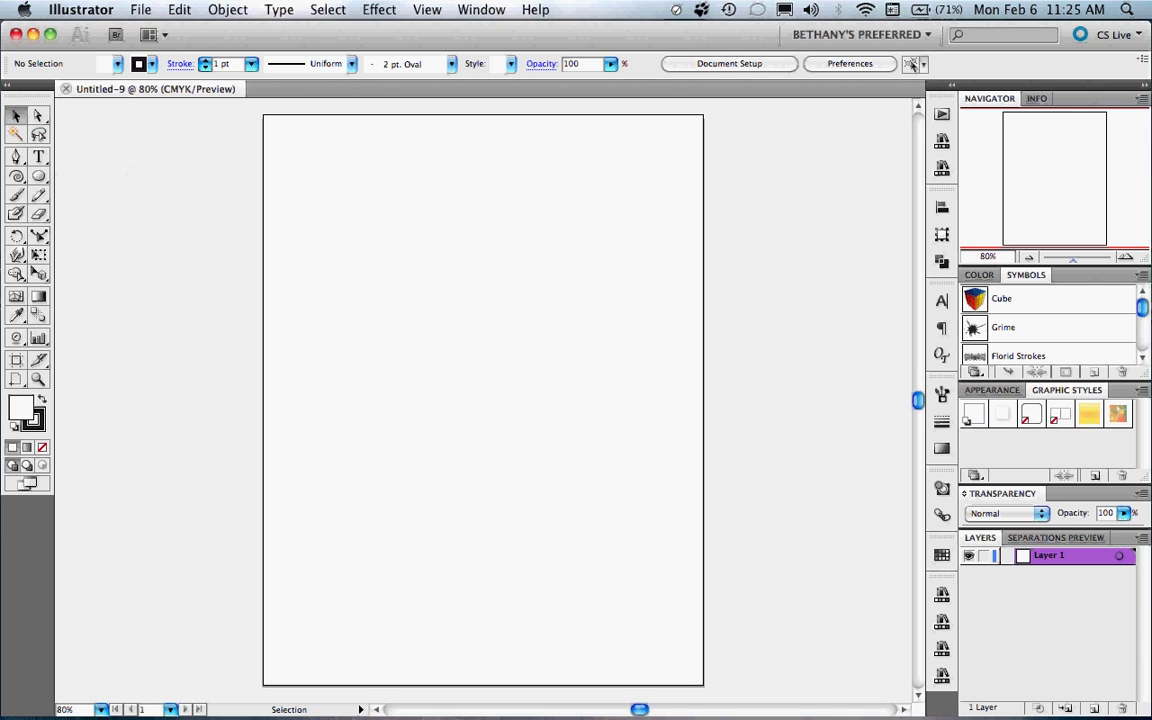
Step: Switch from the Spiral tool to the Line Segment tool and look over the other tools in its group
click(16, 177)
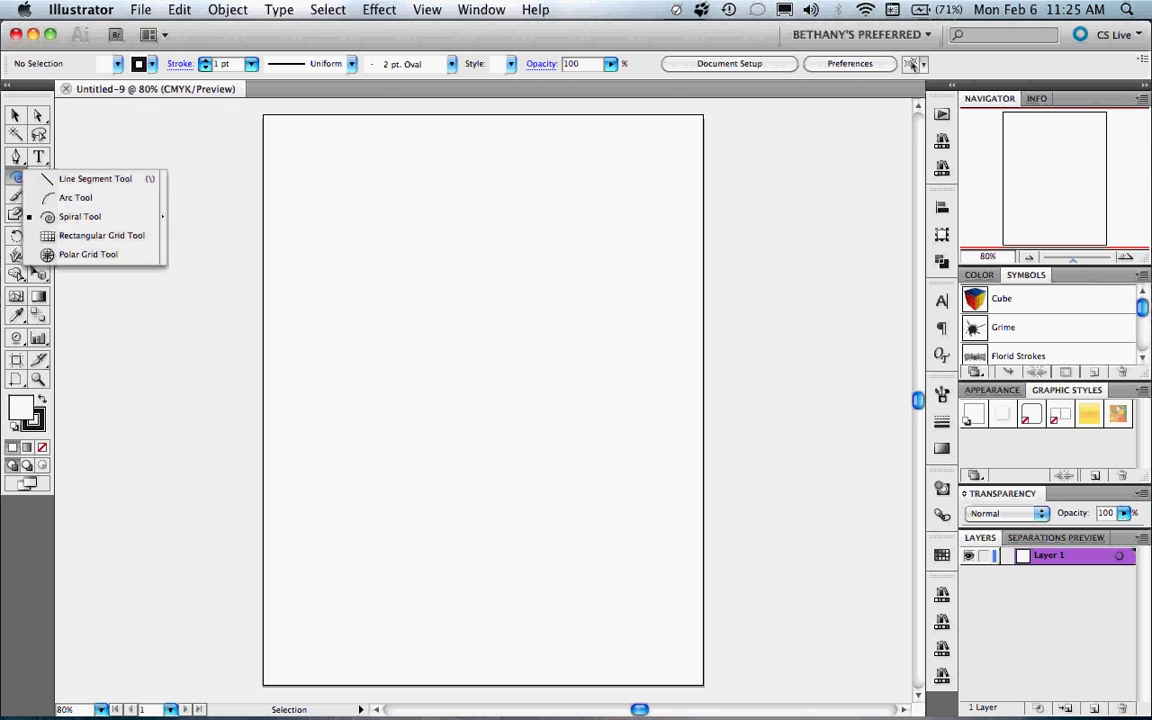
click(90, 178)
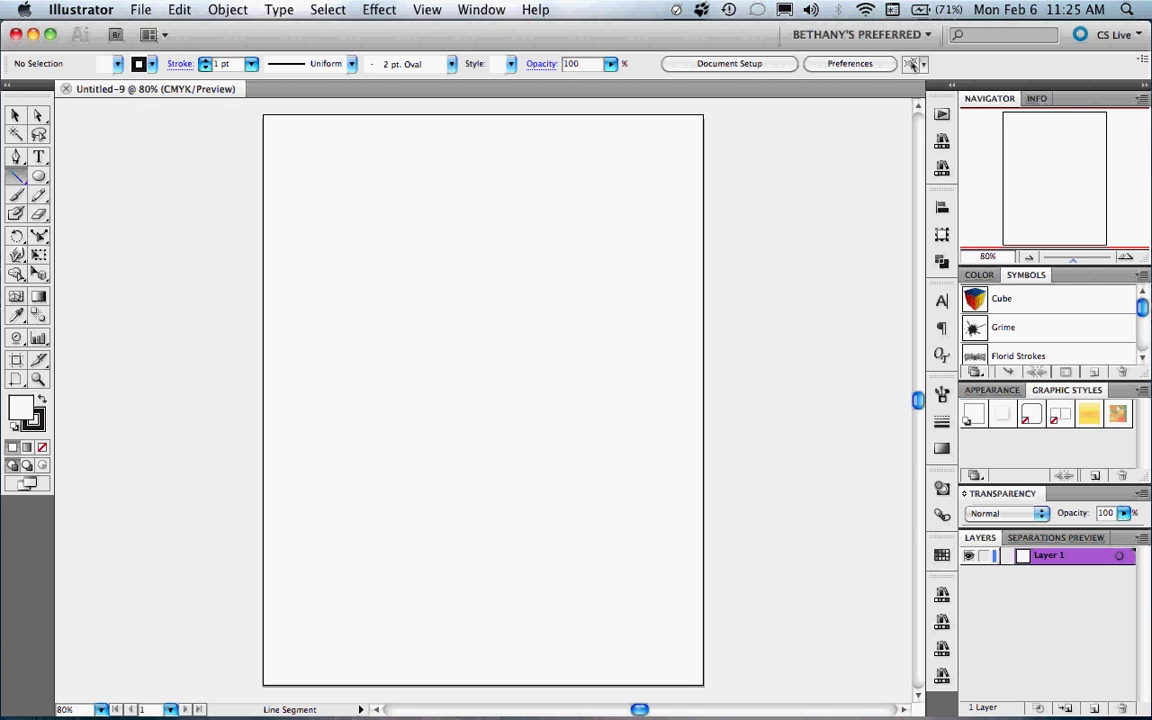
click(16, 177)
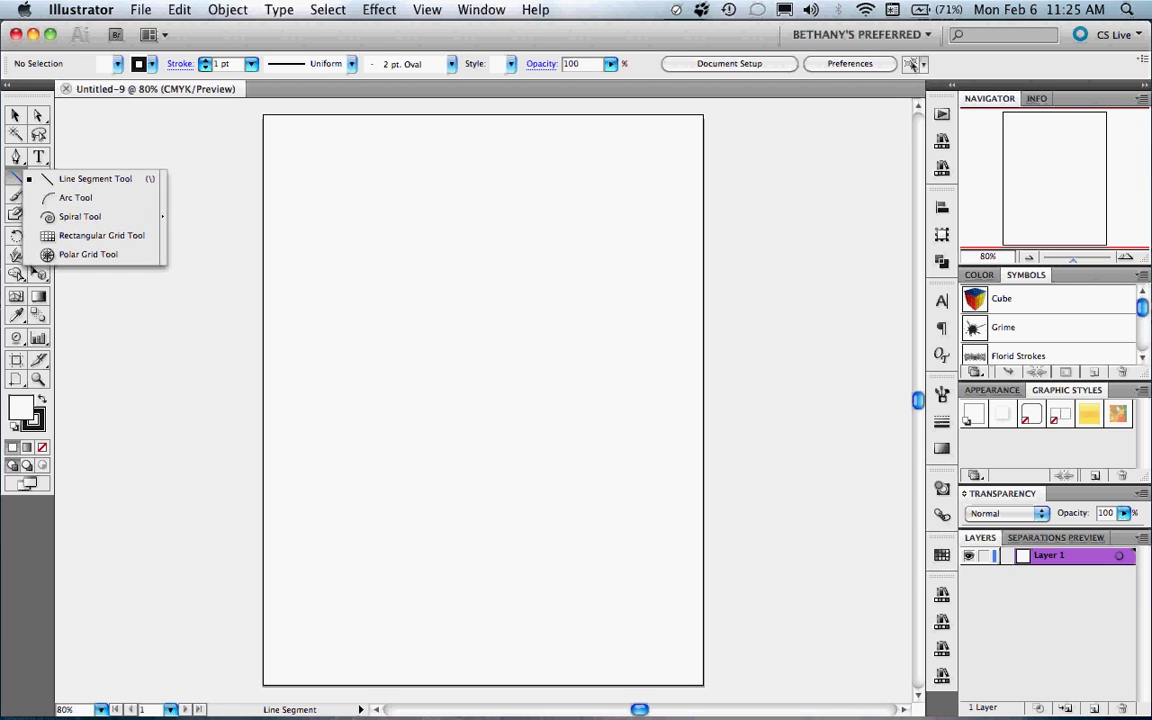
click(16, 177)
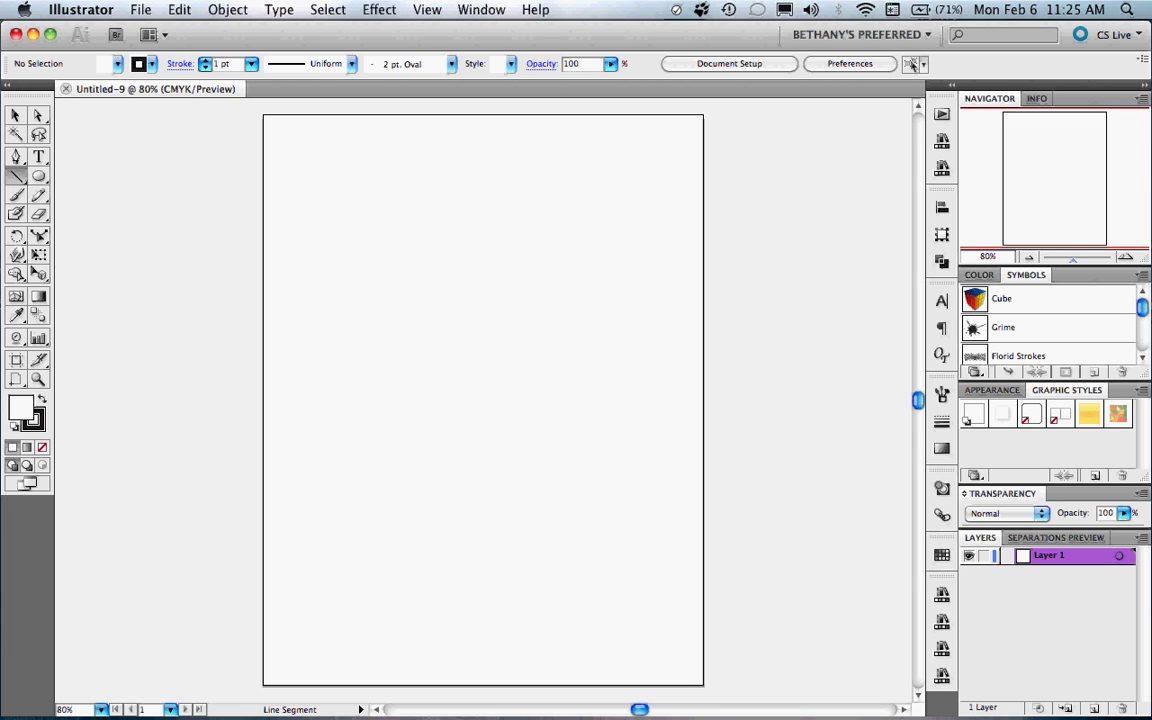
Step: Examine the available fill swatches and the fill's Color Picker, cancelling without choosing a new color
click(117, 64)
click(117, 64)
click(117, 64)
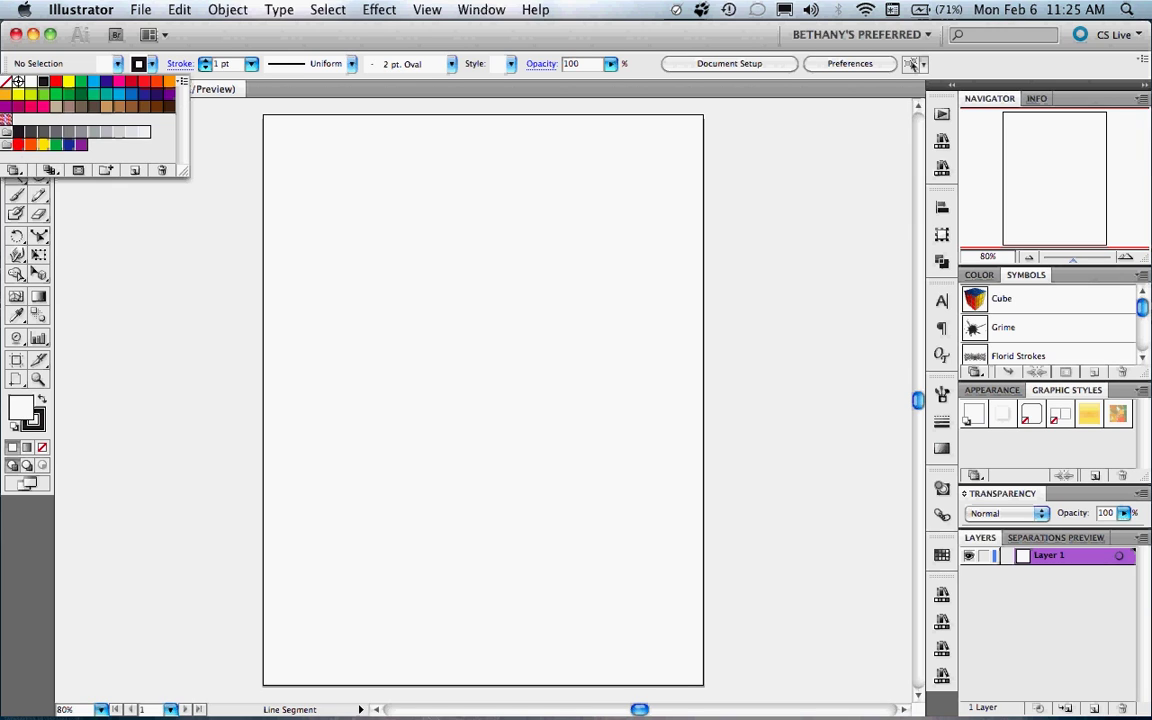
click(18, 80)
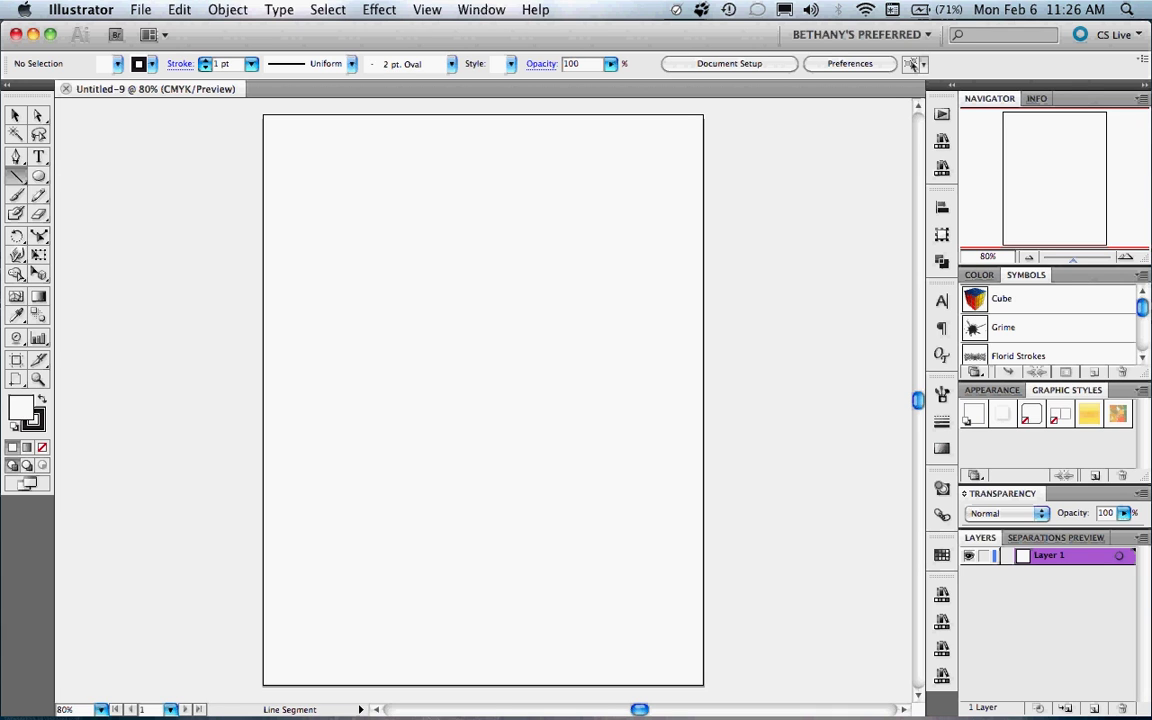
double_click(21, 407)
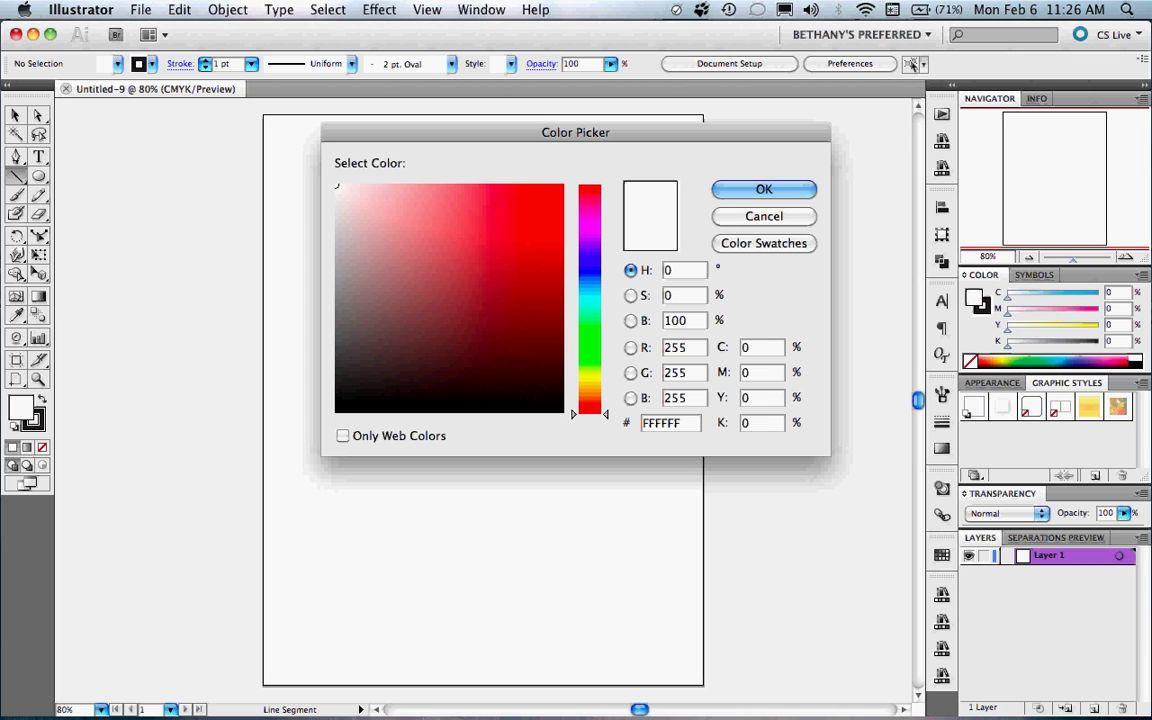
click(764, 217)
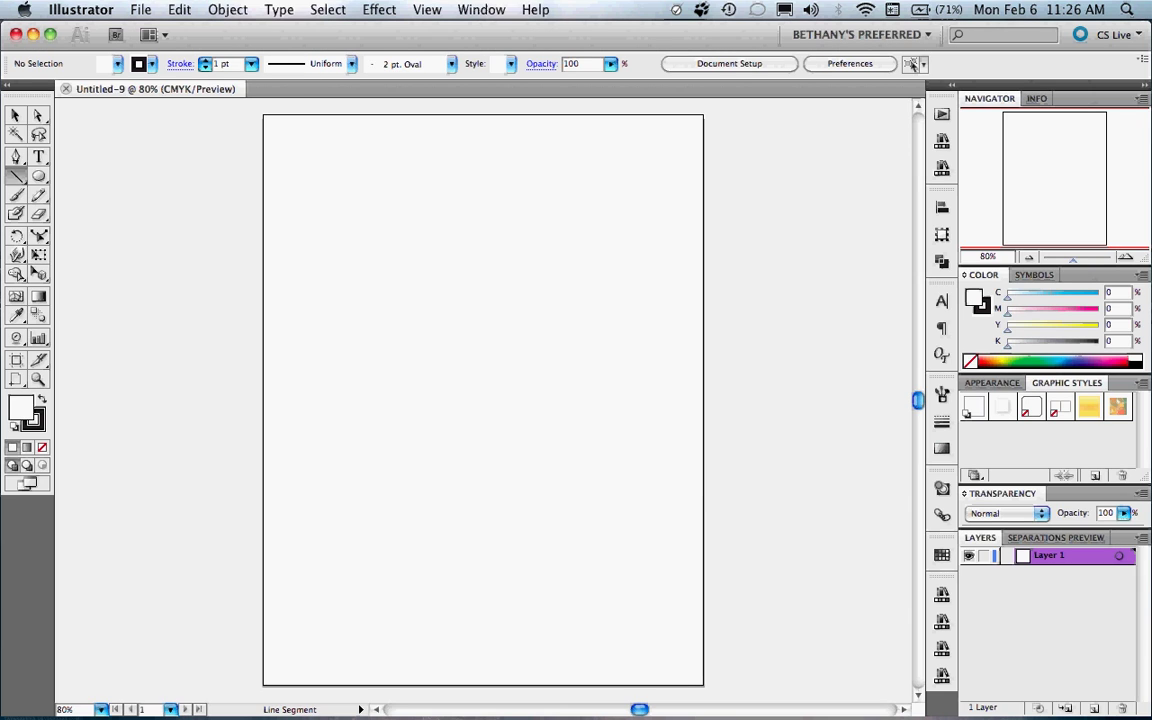
Step: Toggle the active color attribute between fill and stroke, leaving the stroke active
key(x)
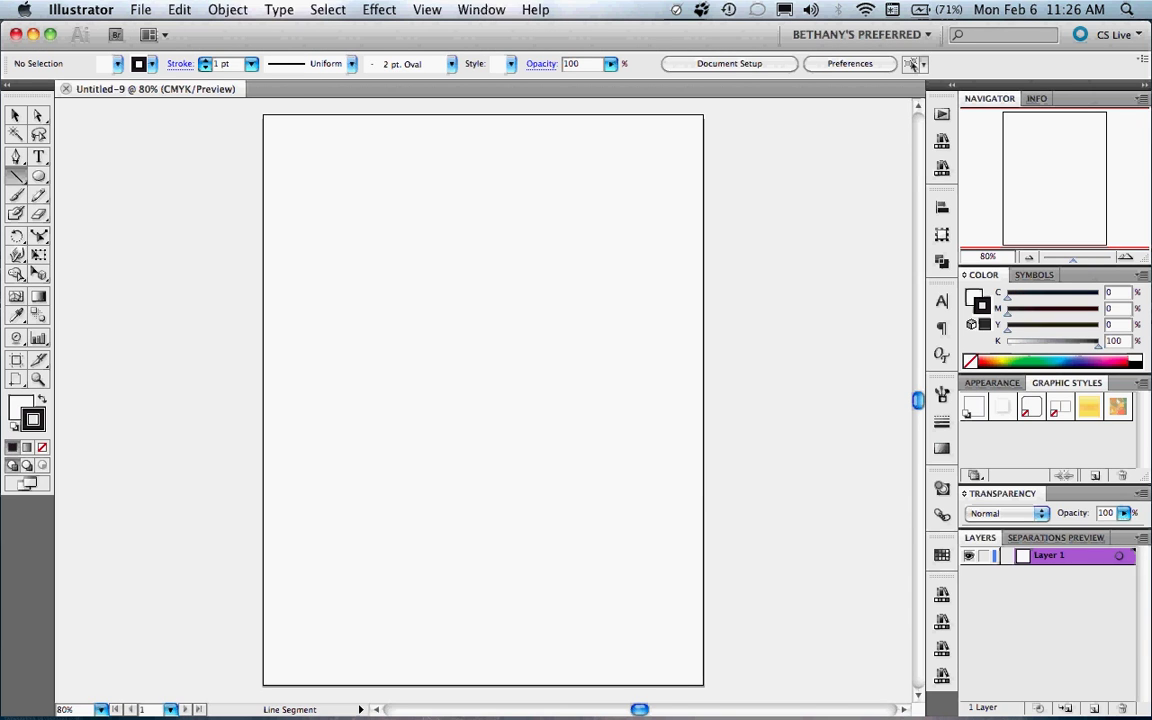
key(x)
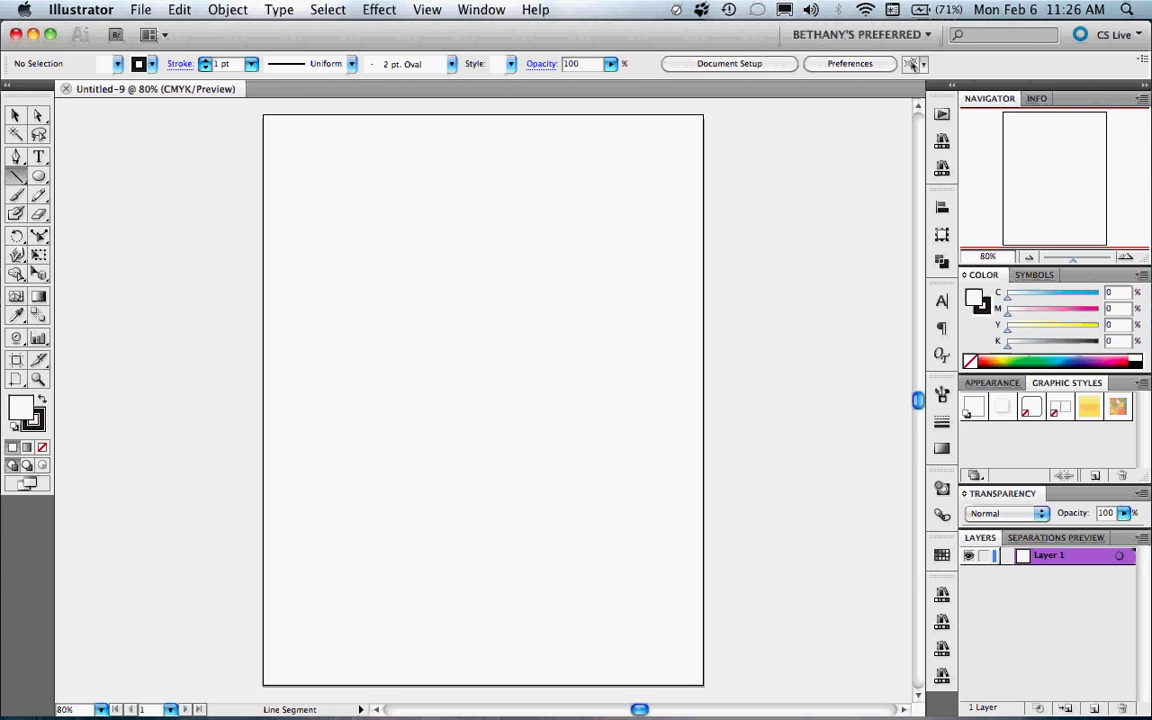
click(34, 420)
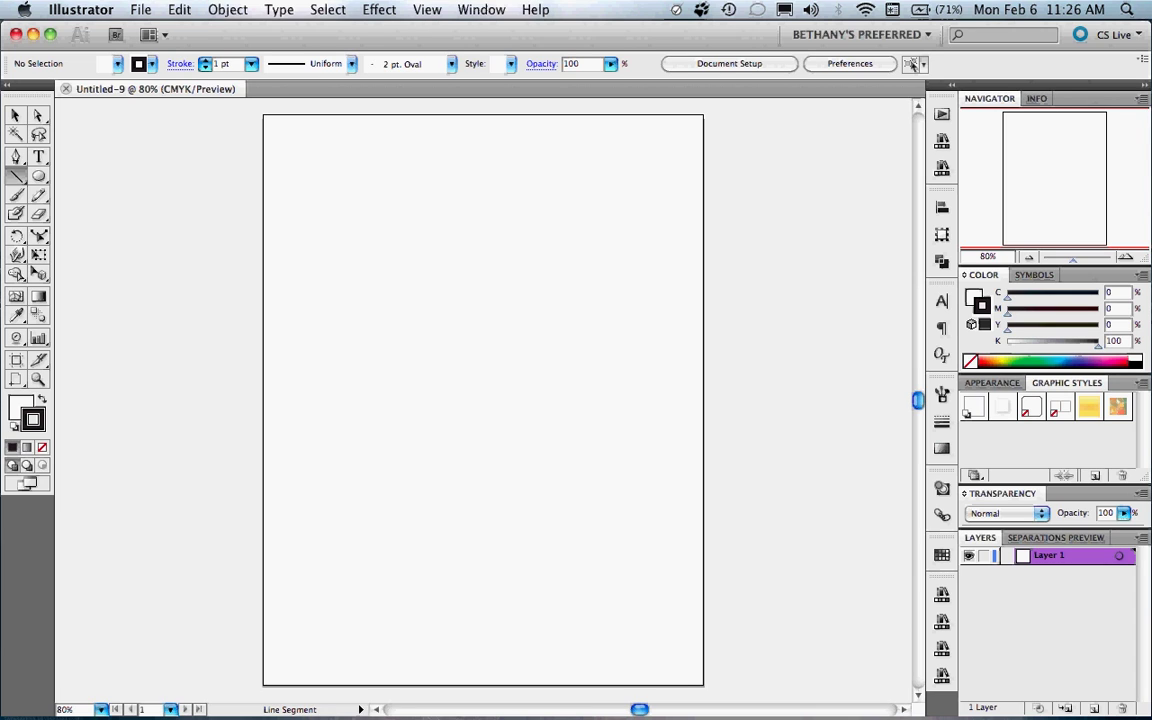
Step: Draw a wide ellipse in the upper half of the artboard with the Ellipse tool and fill it with yellow
key(l)
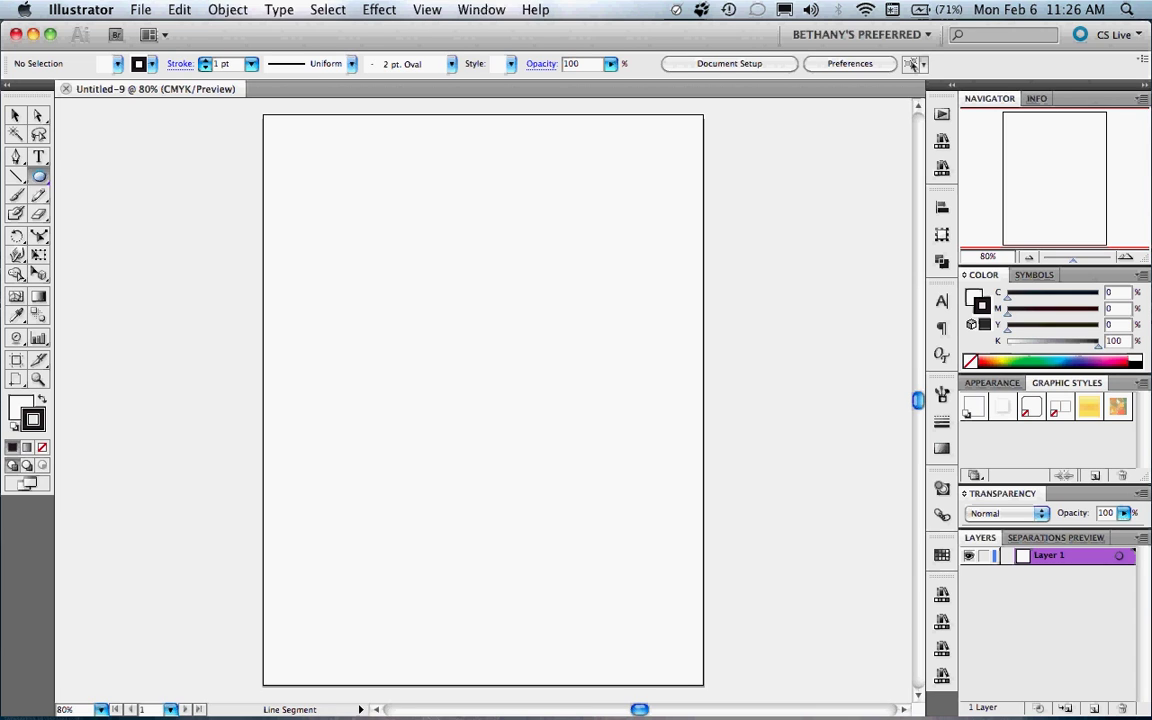
drag(322, 232, 537, 365)
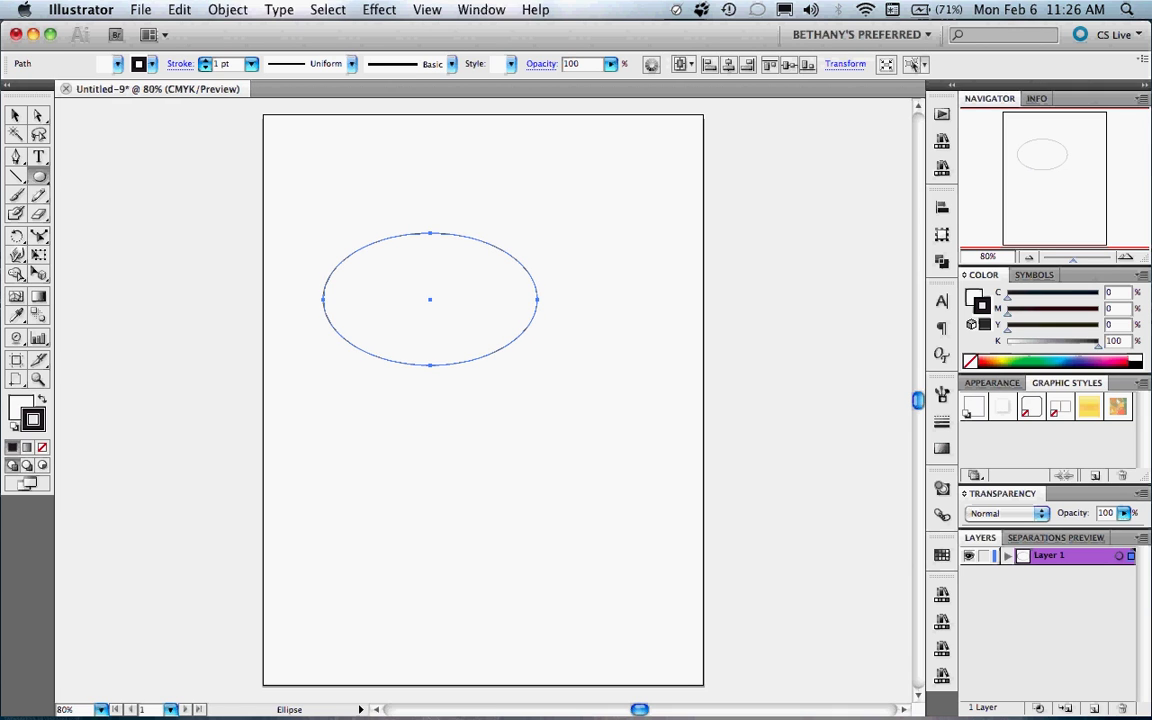
click(117, 63)
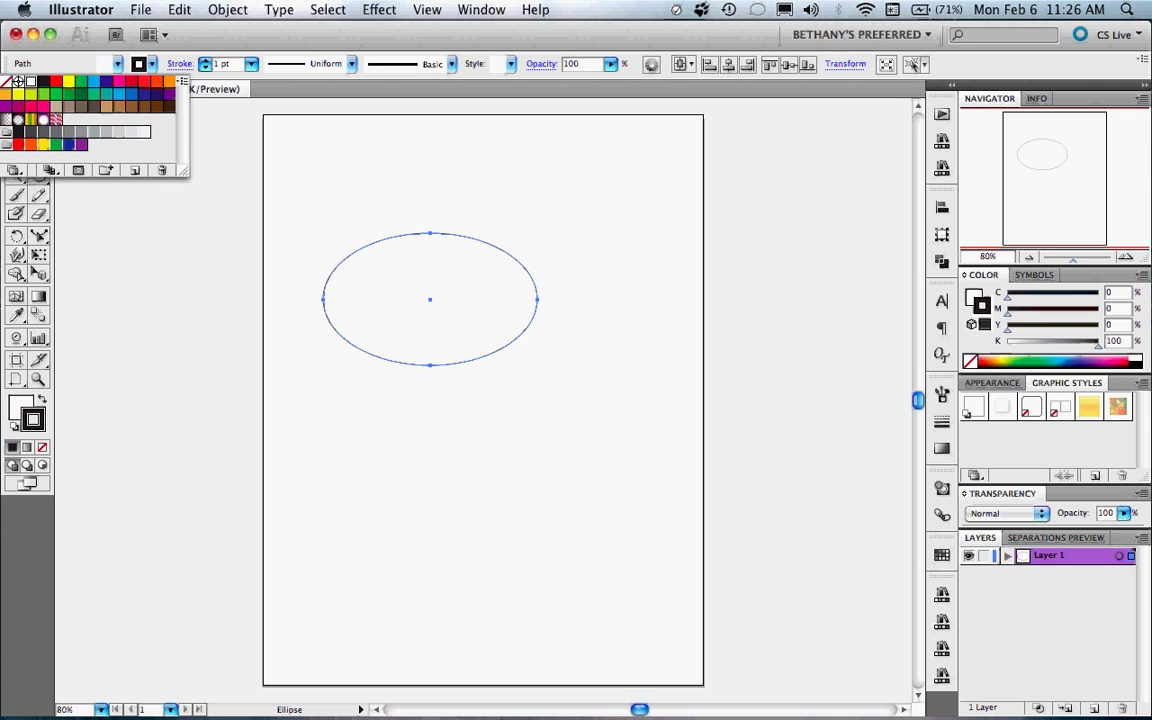
click(68, 81)
key(Escape)
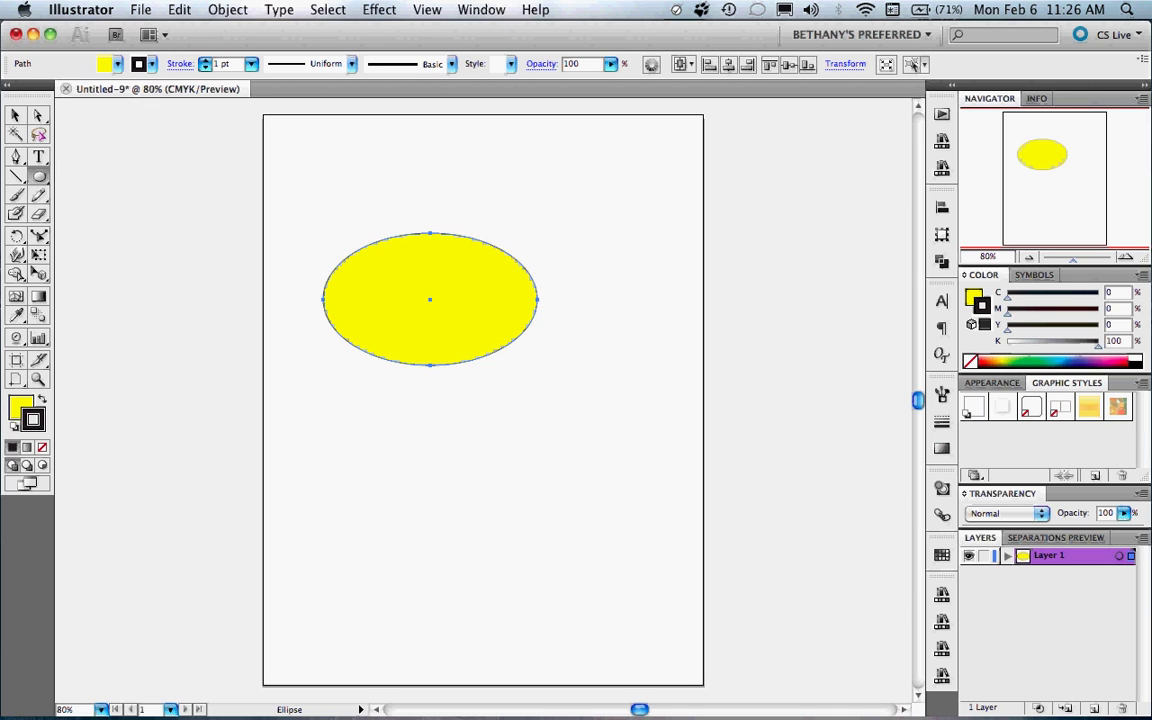
Step: Set the ellipse's stroke weight to 6 pt and apply the rough, charcoal-like brush to its outline
click(205, 61)
click(205, 61)
click(205, 61)
click(205, 61)
click(205, 61)
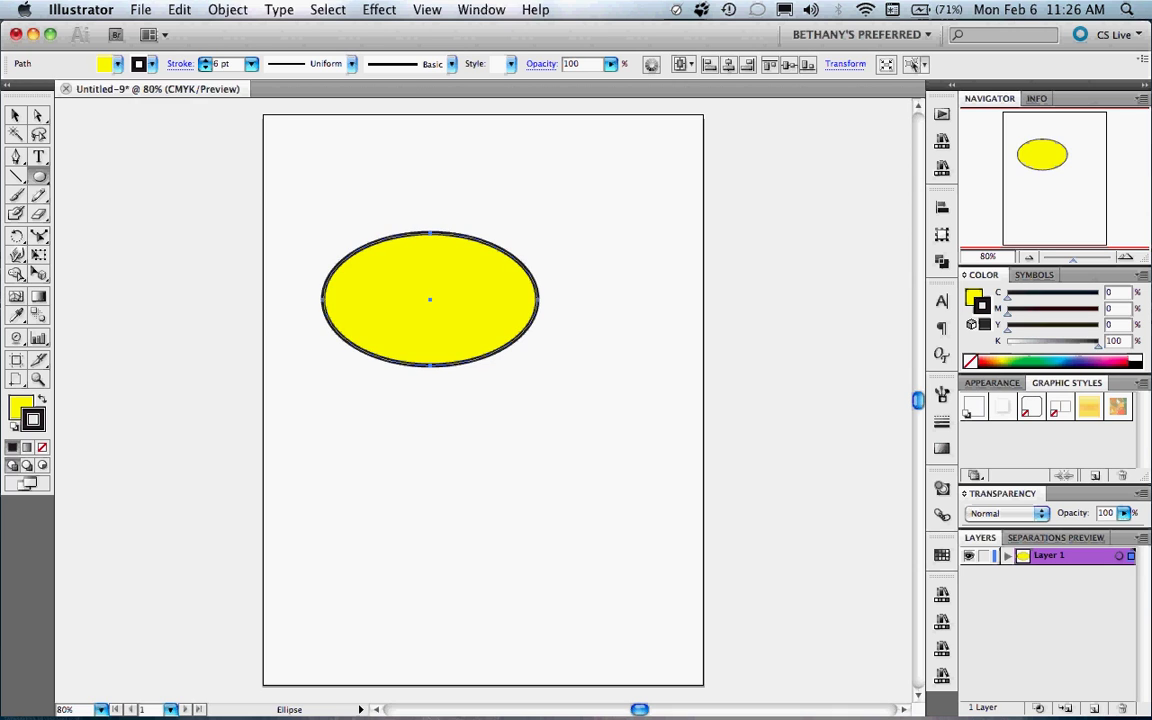
click(451, 63)
click(356, 146)
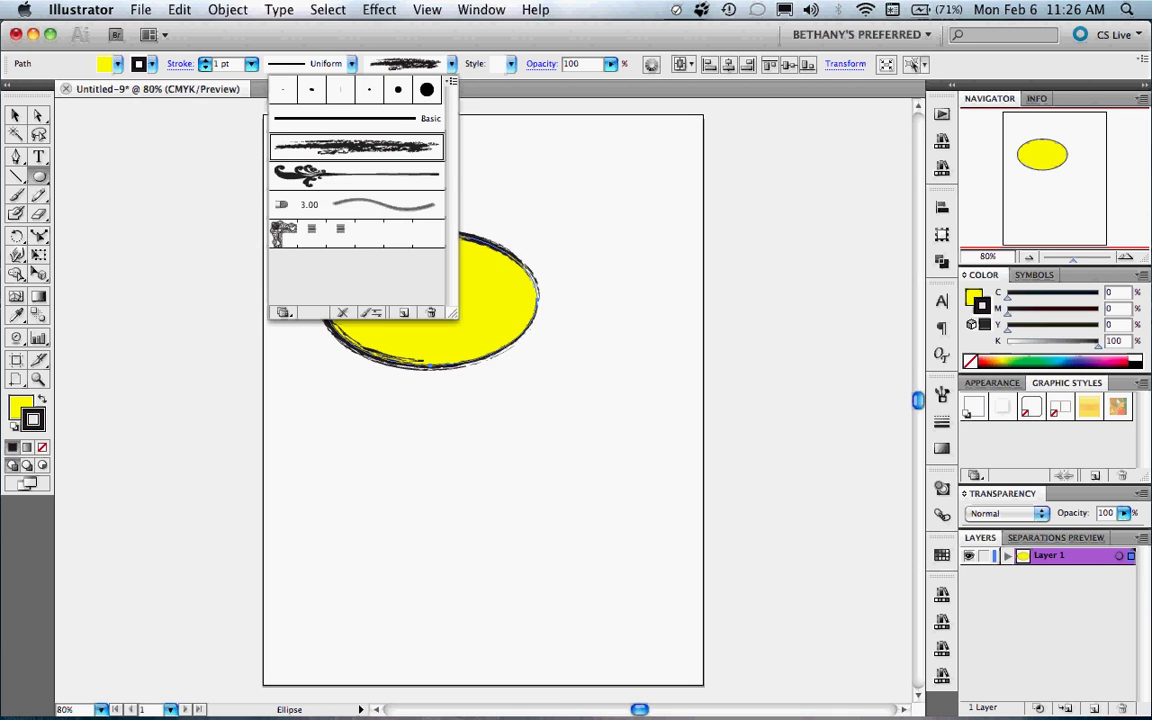
Step: Try the lens-shaped and then the wedge-shaped width profile on the ellipse's brushed stroke
click(351, 63)
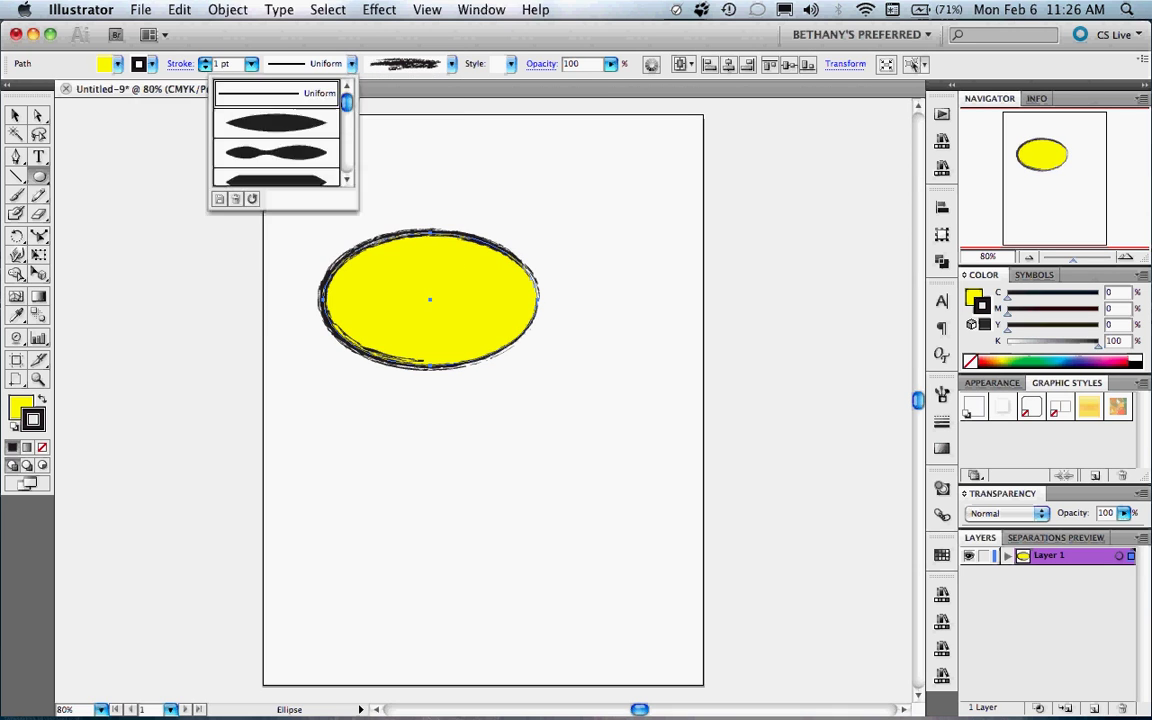
click(276, 122)
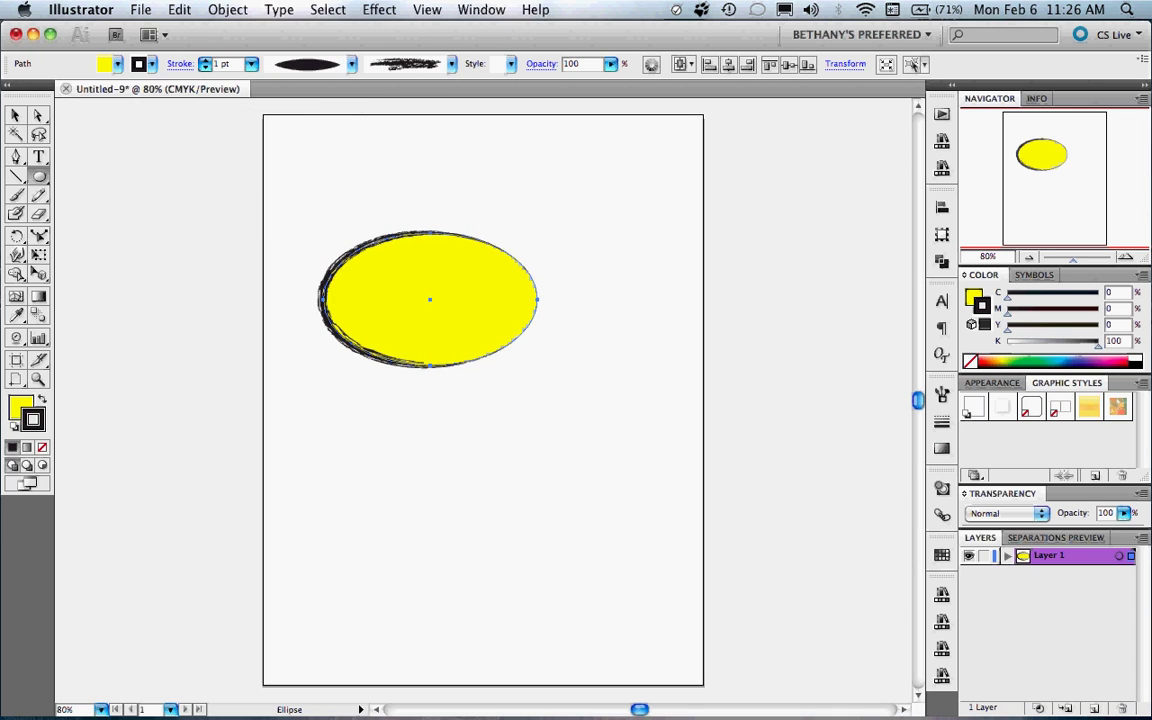
click(351, 63)
scroll(276, 150, down, 2)
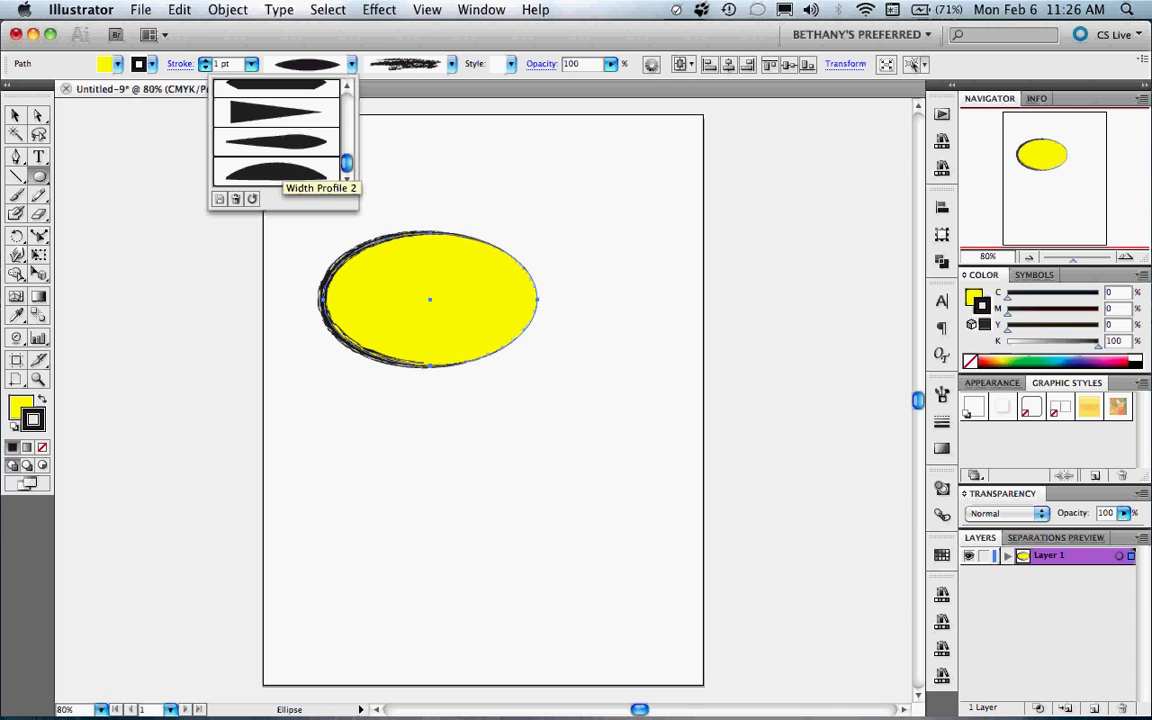
click(276, 140)
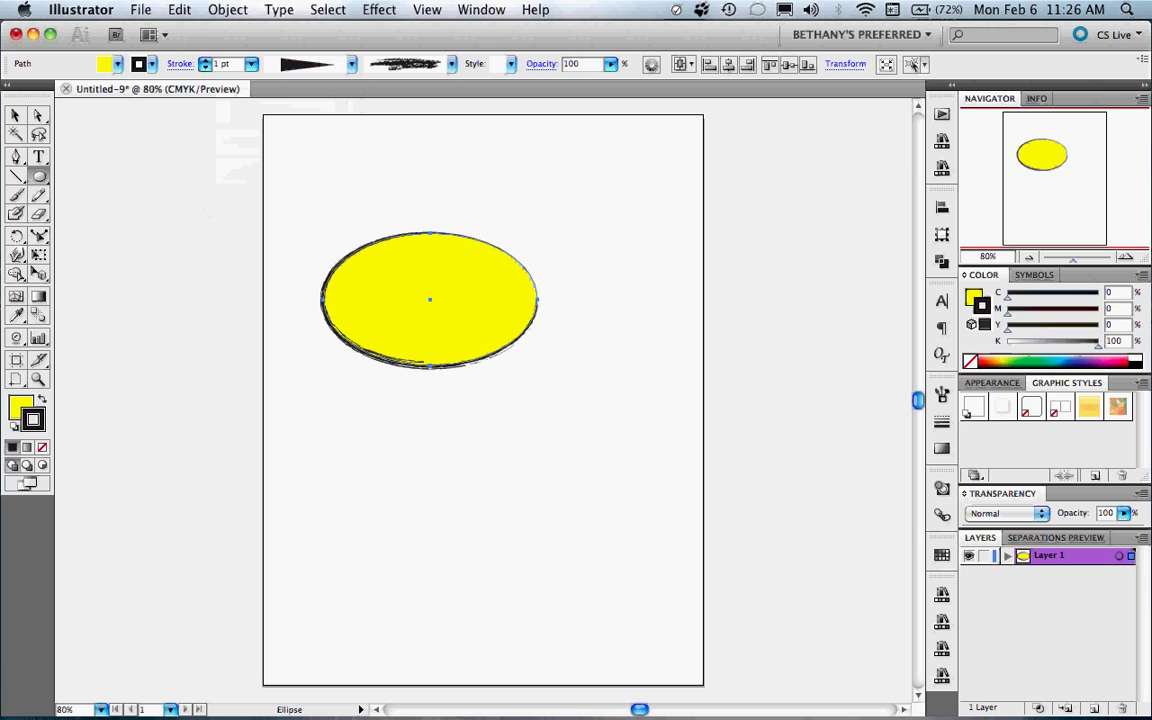
Step: Apply Width Profile 3, the flat bar with tapered ends, to the ellipse's stroke and switch to the Selection tool
click(351, 63)
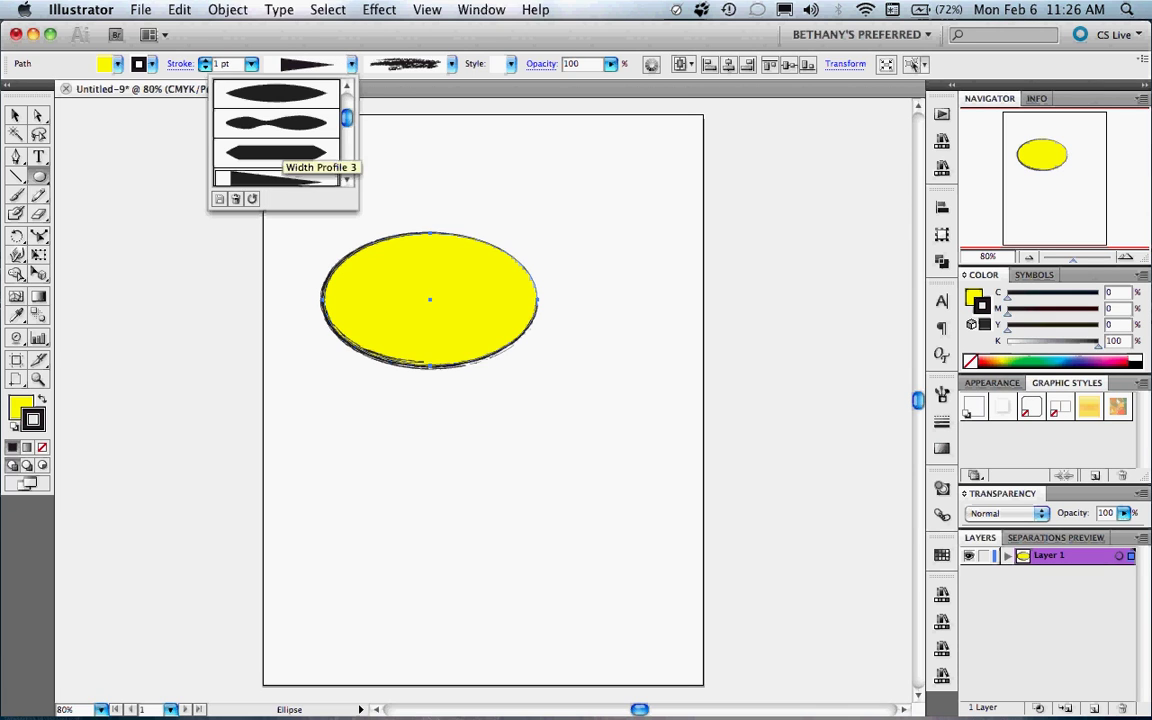
click(270, 152)
click(351, 63)
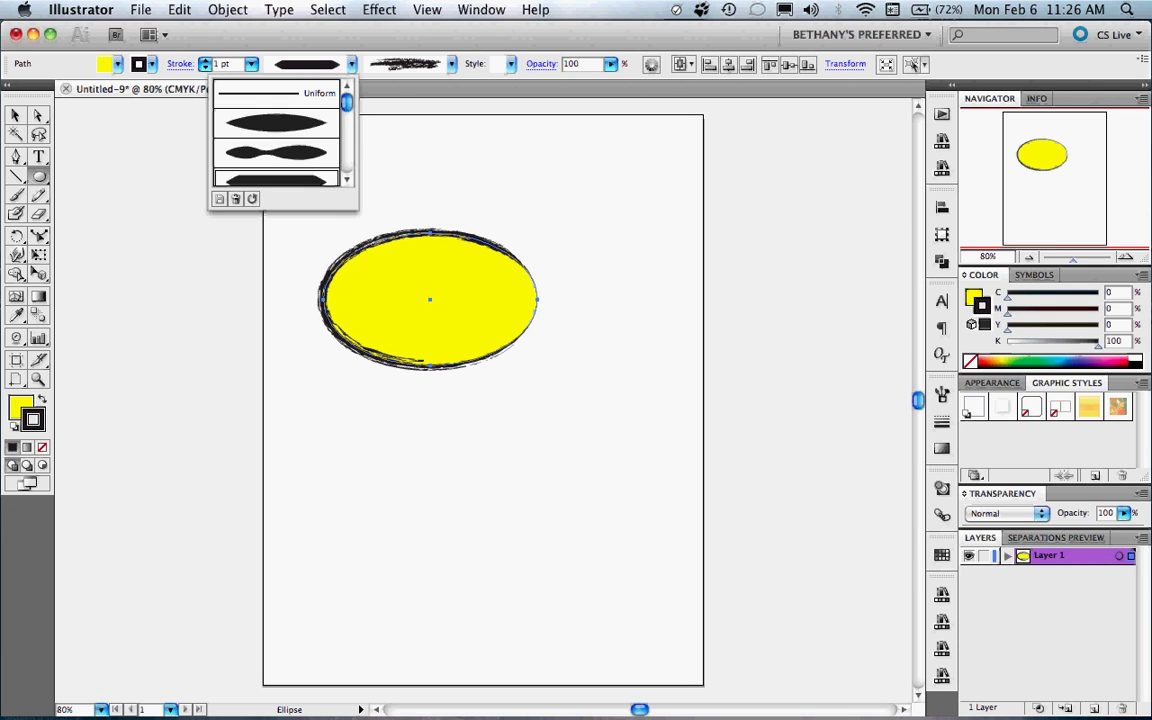
click(276, 180)
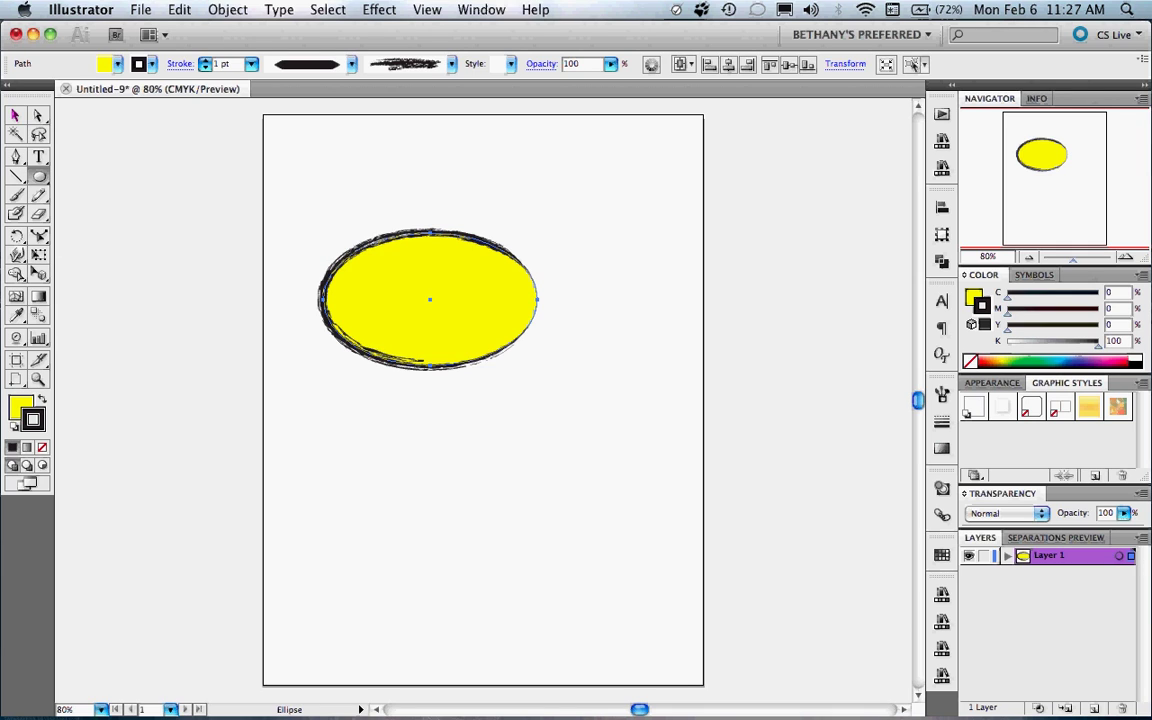
click(16, 115)
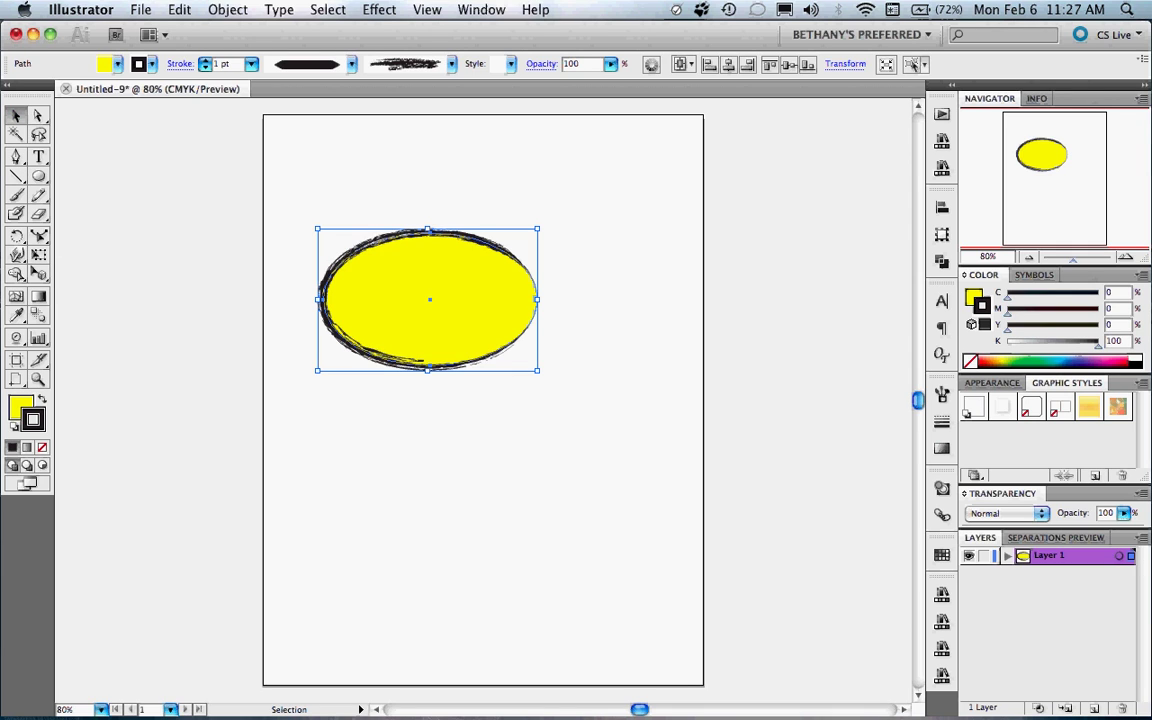